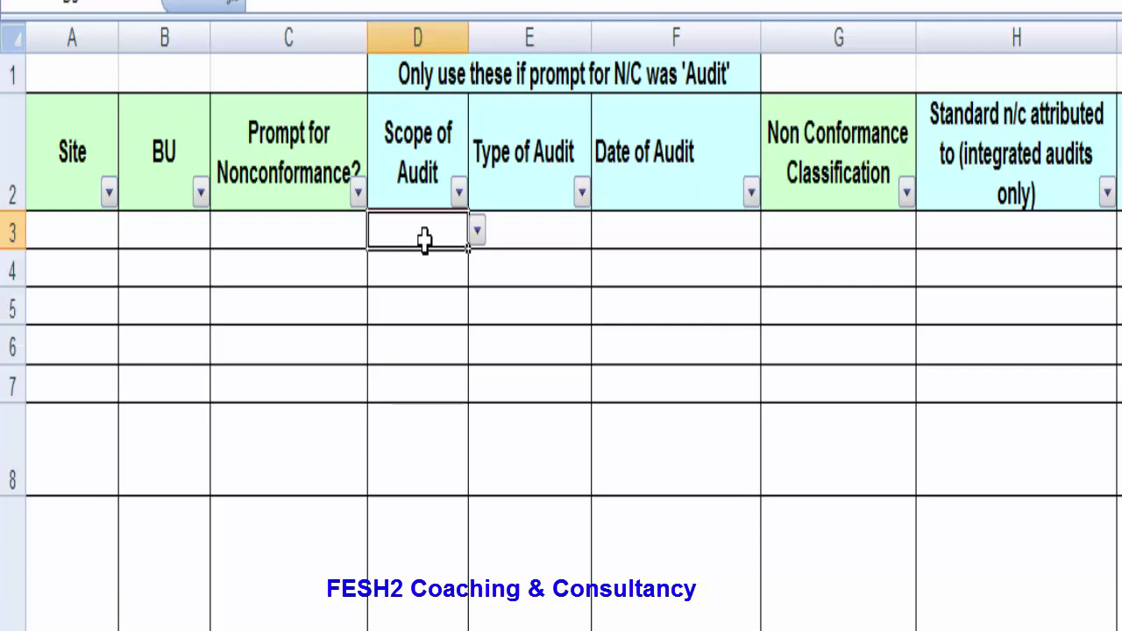
Examine the Non Conformance Classification, Standard n/c attributed to, and Element of Standard columns and their row 3 entry cells.
{"action": "left_click", "coordinate": [818, 240]}
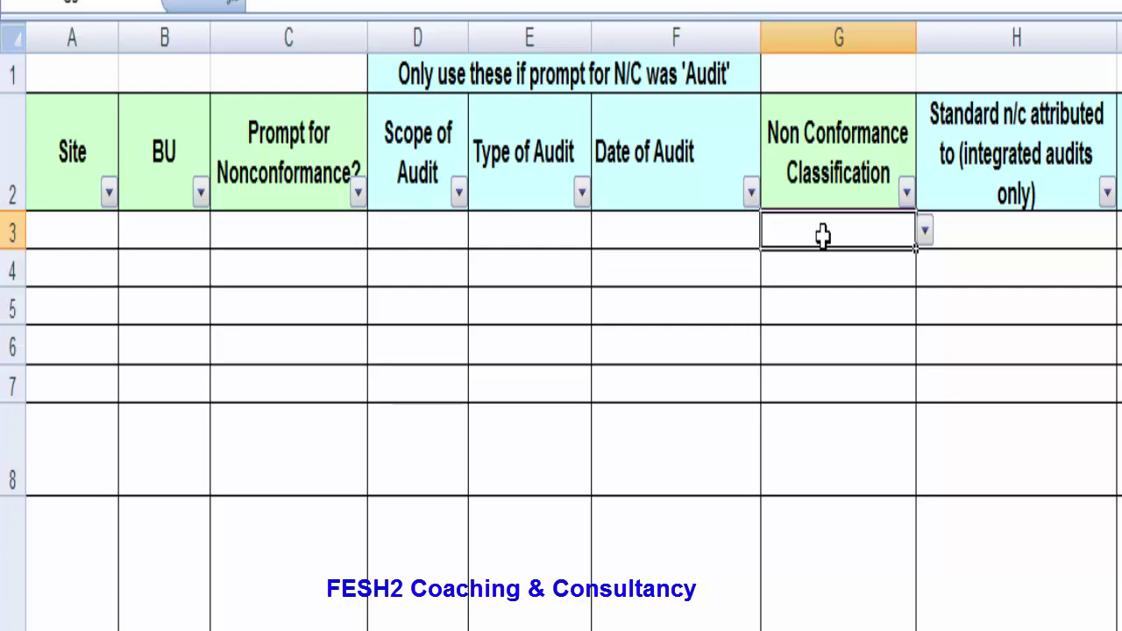
{"action": "left_click", "coordinate": [1037, 156]}
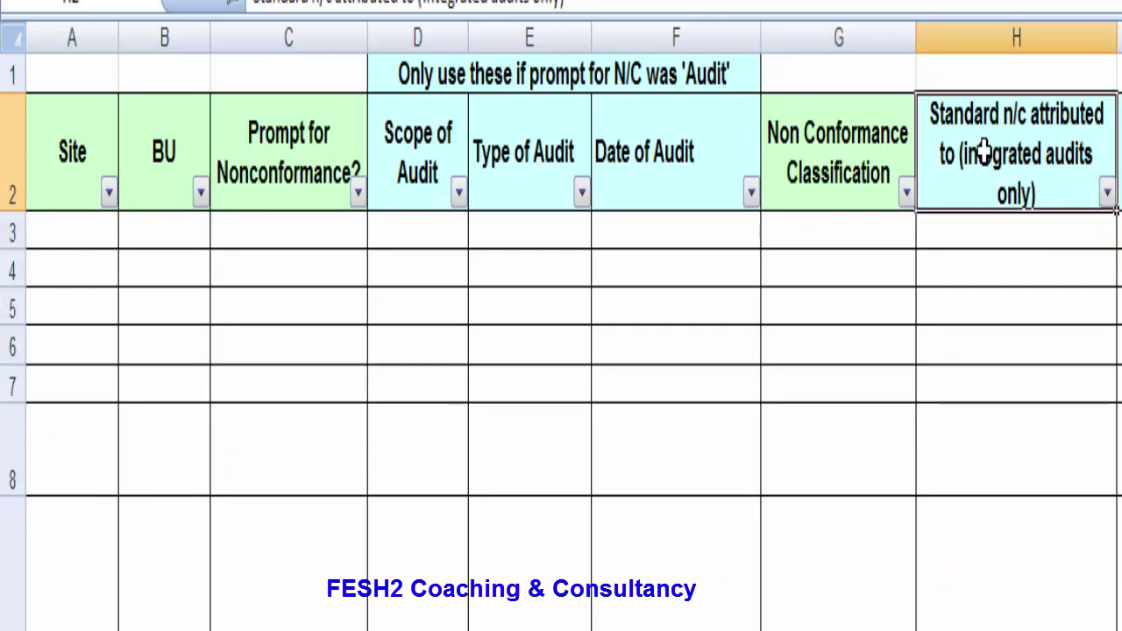
{"action": "left_click", "coordinate": [1016, 232]}
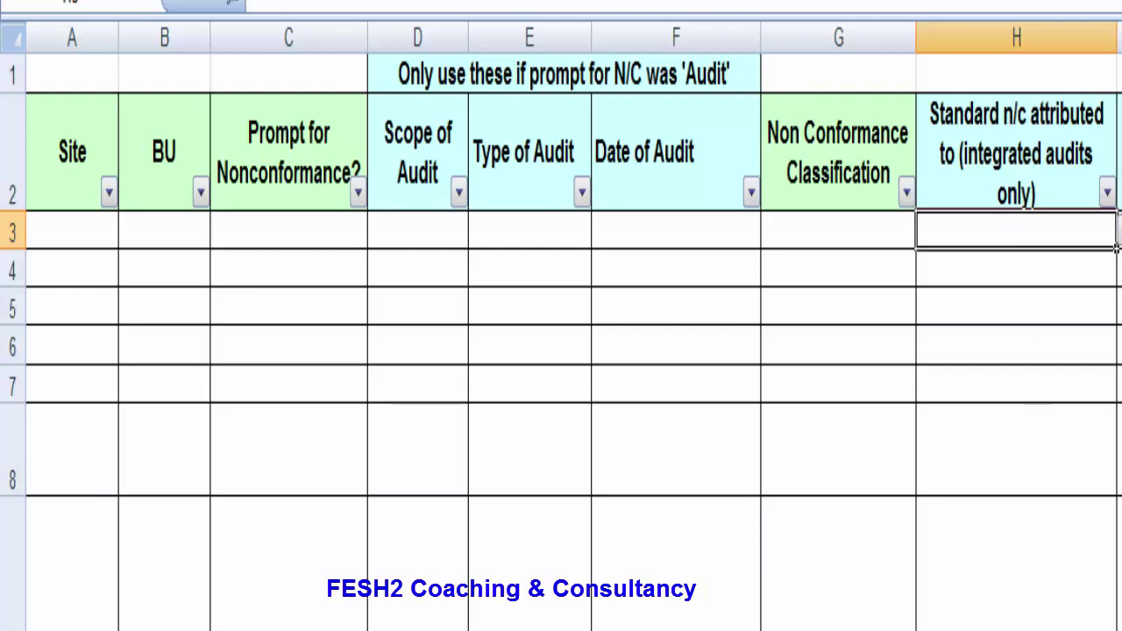
{"action": "scroll", "coordinate": [561, 351], "scroll_direction": "right", "scroll_amount": 3}
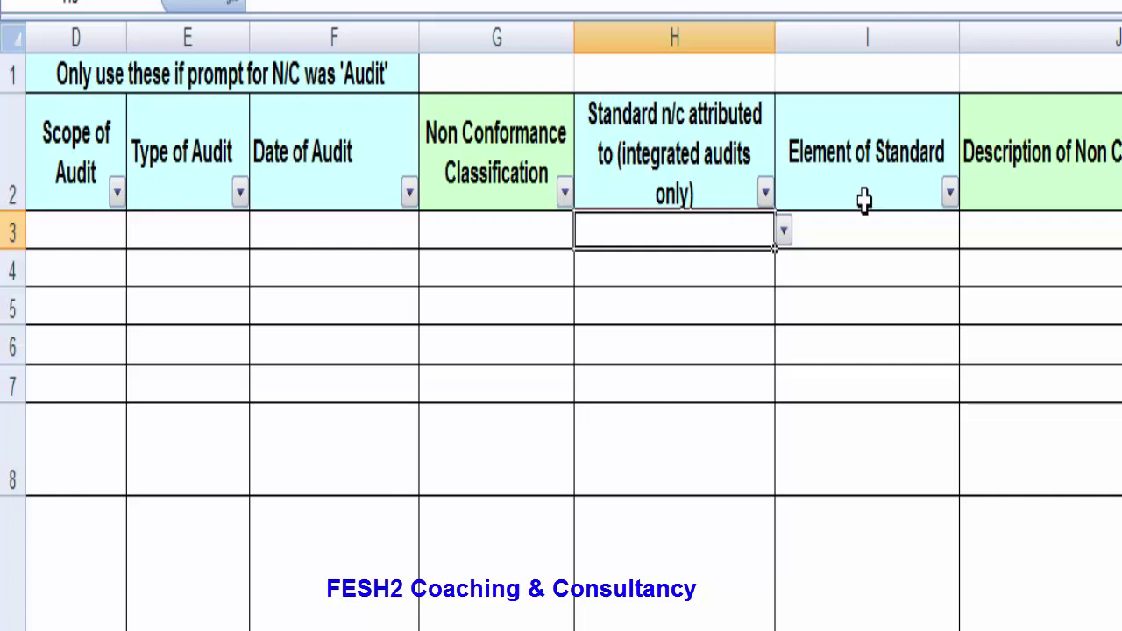
{"action": "left_click", "coordinate": [870, 156]}
{"action": "left_click", "coordinate": [873, 232]}
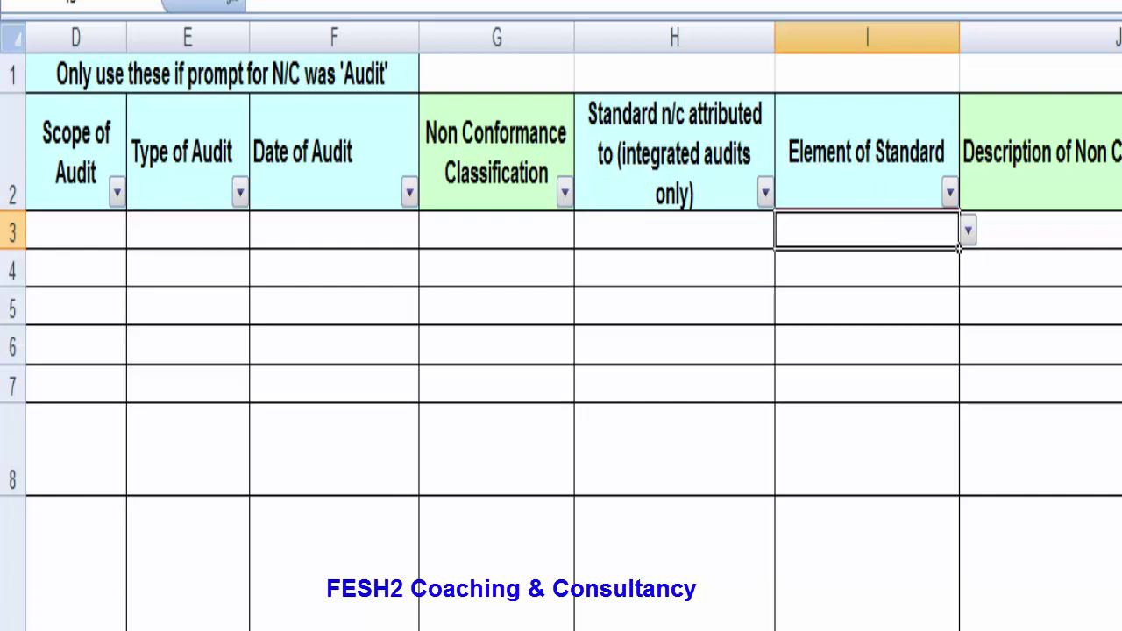
{"action": "scroll", "coordinate": [561, 351], "scroll_direction": "right", "scroll_amount": 2}
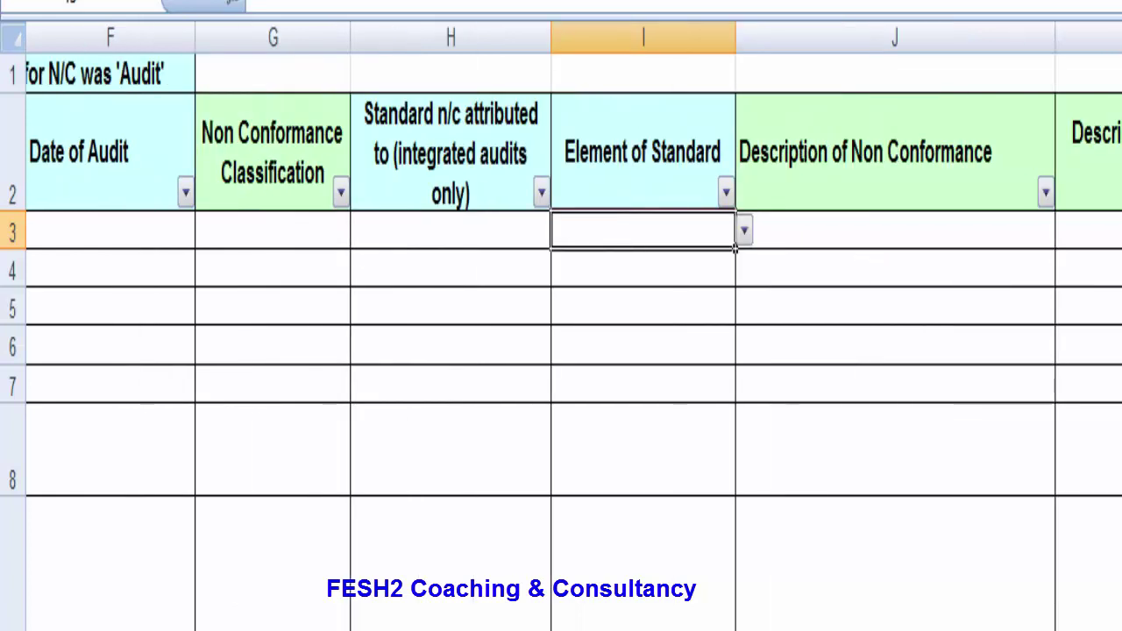
Examine the Description of Non Conformance and Description of Corrective Action entry cells in row 3, referring back to the audit date and classification.
{"action": "left_click", "coordinate": [804, 233]}
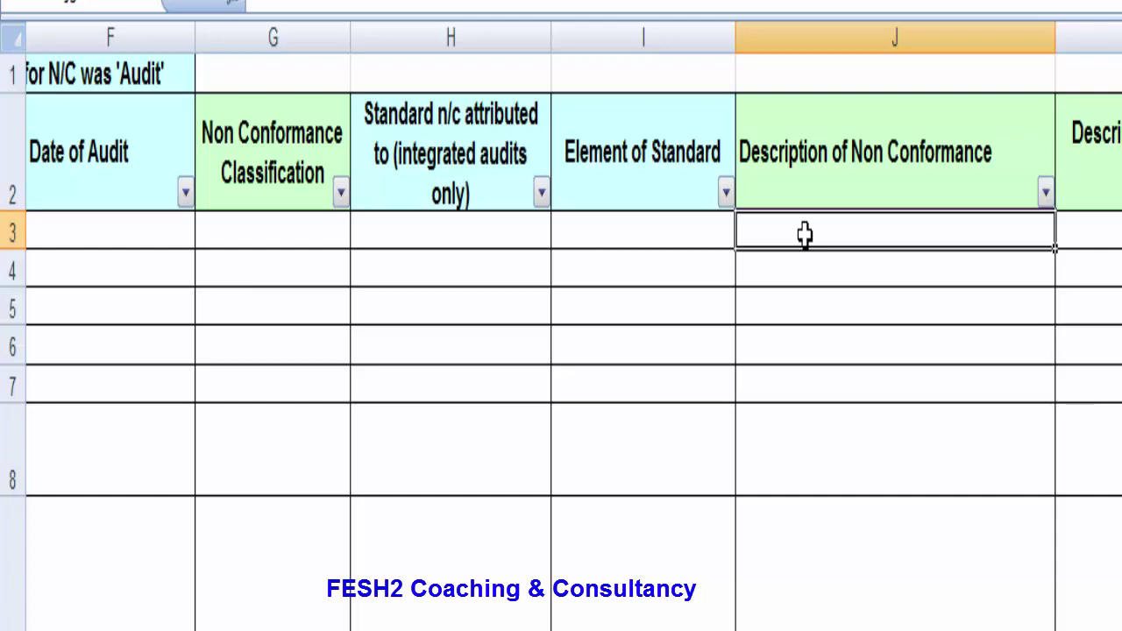
{"action": "left_click", "coordinate": [68, 229]}
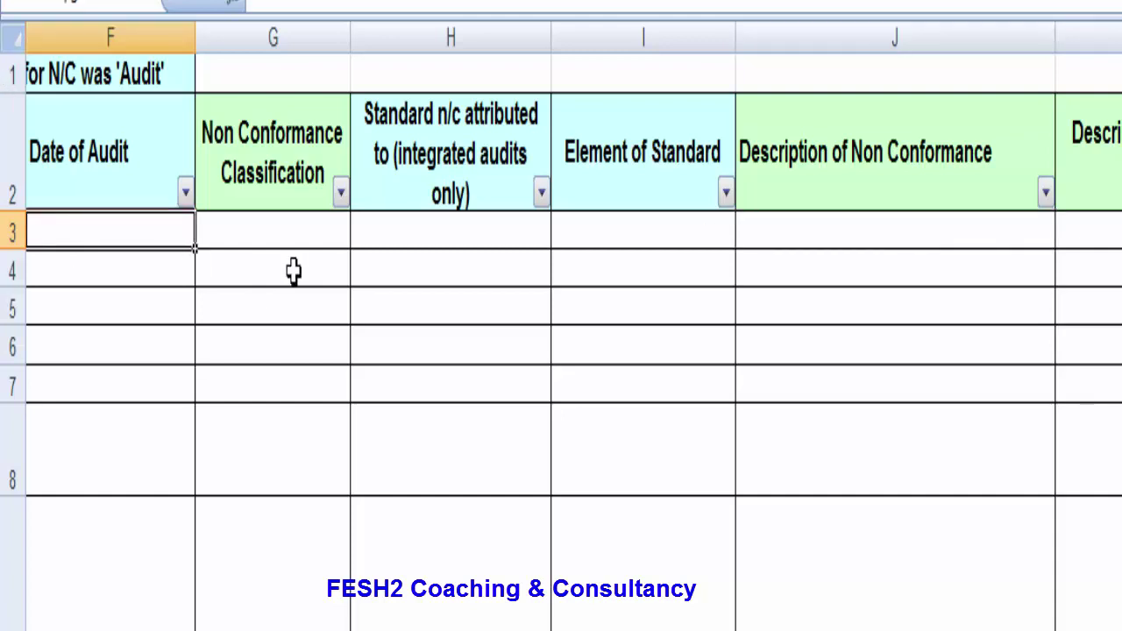
{"action": "left_click", "coordinate": [290, 241]}
{"action": "left_click", "coordinate": [813, 238]}
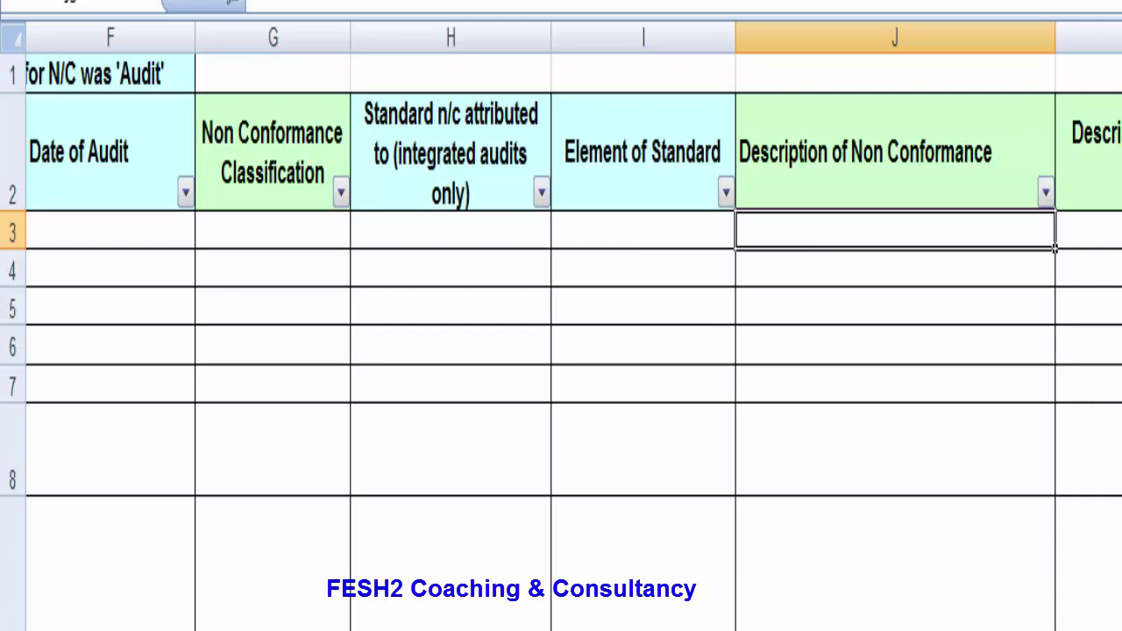
{"action": "scroll", "coordinate": [561, 334], "scroll_direction": "right", "scroll_amount": 2}
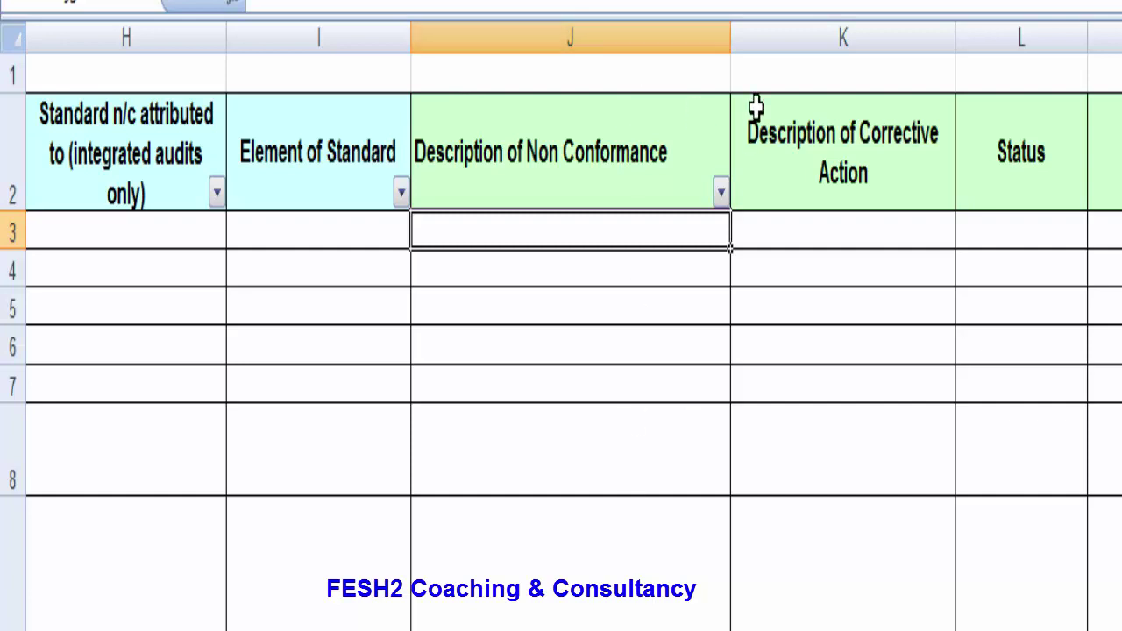
{"action": "left_click", "coordinate": [765, 72]}
{"action": "left_click", "coordinate": [789, 231]}
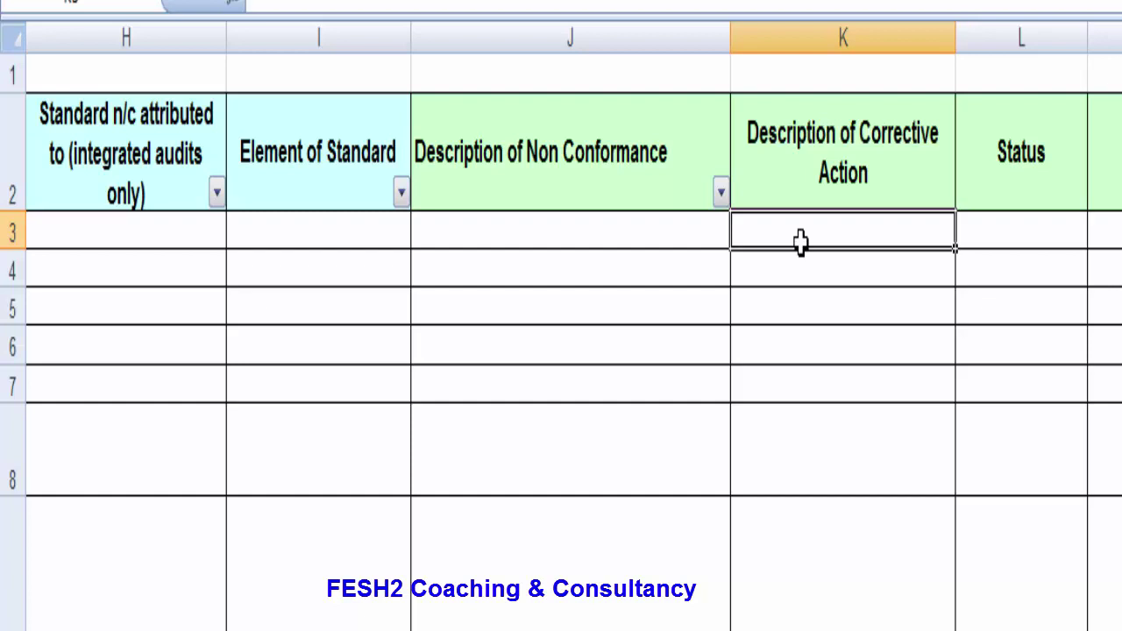
{"action": "left_click", "coordinate": [697, 242]}
{"action": "left_click", "coordinate": [770, 235]}
{"action": "scroll", "coordinate": [561, 351], "scroll_direction": "right", "scroll_amount": 3}
{"action": "scroll", "coordinate": [561, 351], "scroll_direction": "left", "scroll_amount": 1}
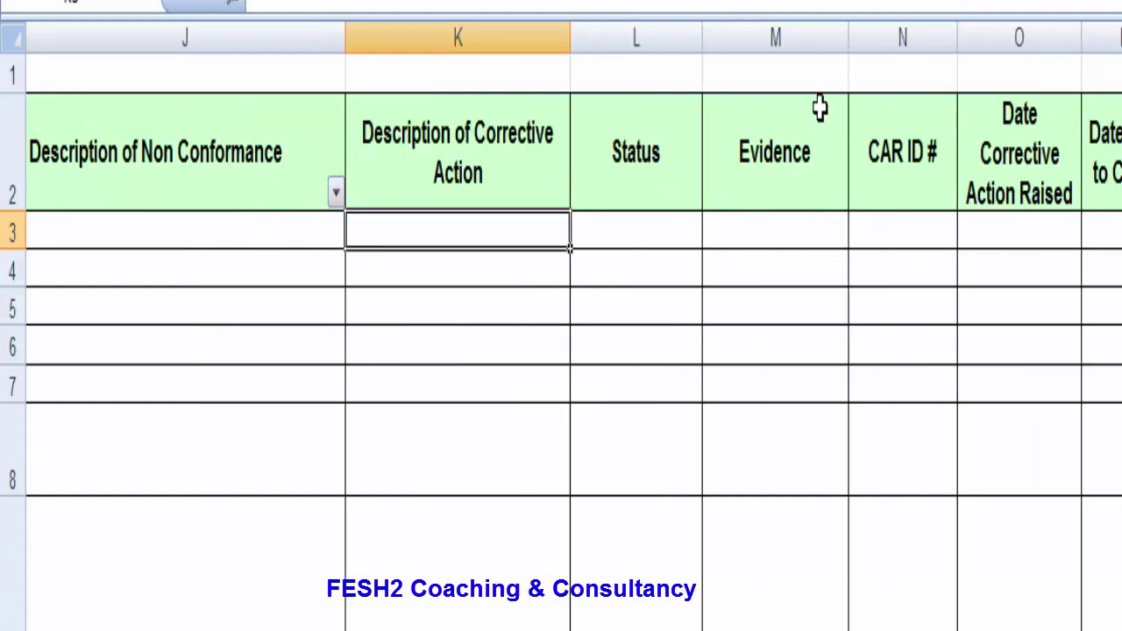
Review the Status, Evidence and CAR ID # columns in relation to the non-conformance and corrective action descriptions.
{"action": "left_click", "coordinate": [471, 156]}
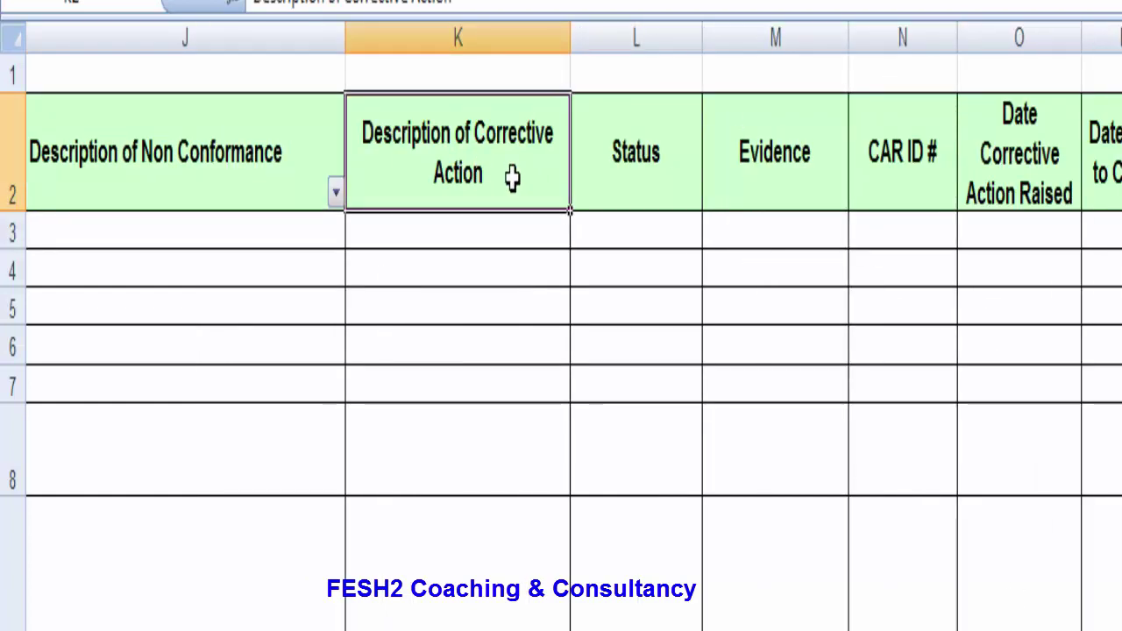
{"action": "left_click", "coordinate": [658, 173]}
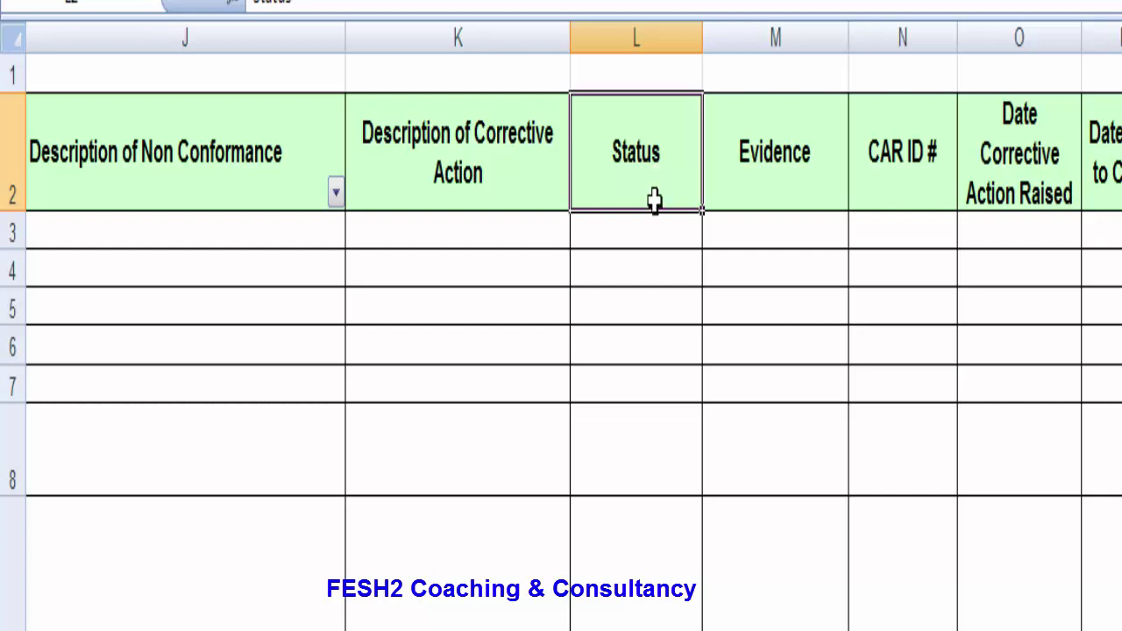
{"action": "left_click", "coordinate": [653, 231]}
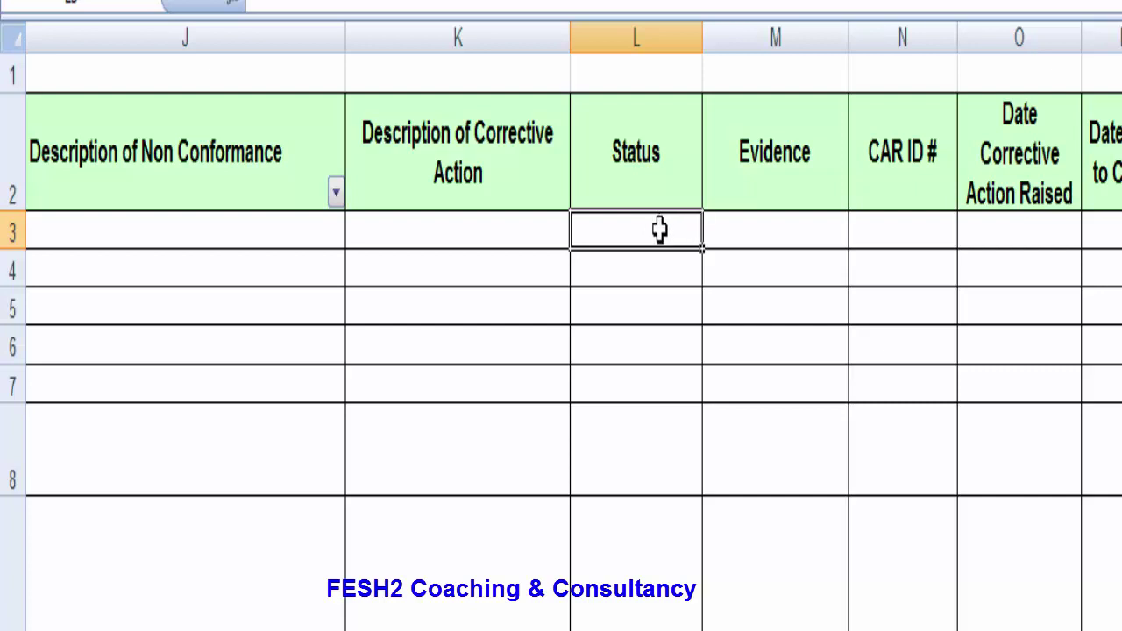
{"action": "left_click", "coordinate": [751, 240]}
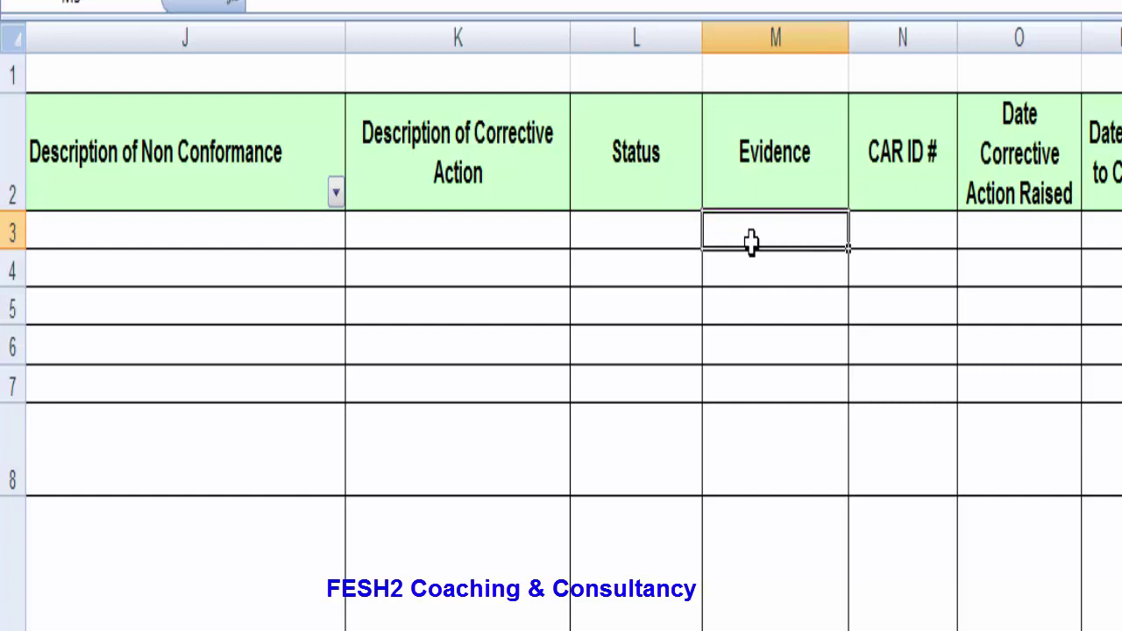
{"action": "left_click", "coordinate": [555, 234]}
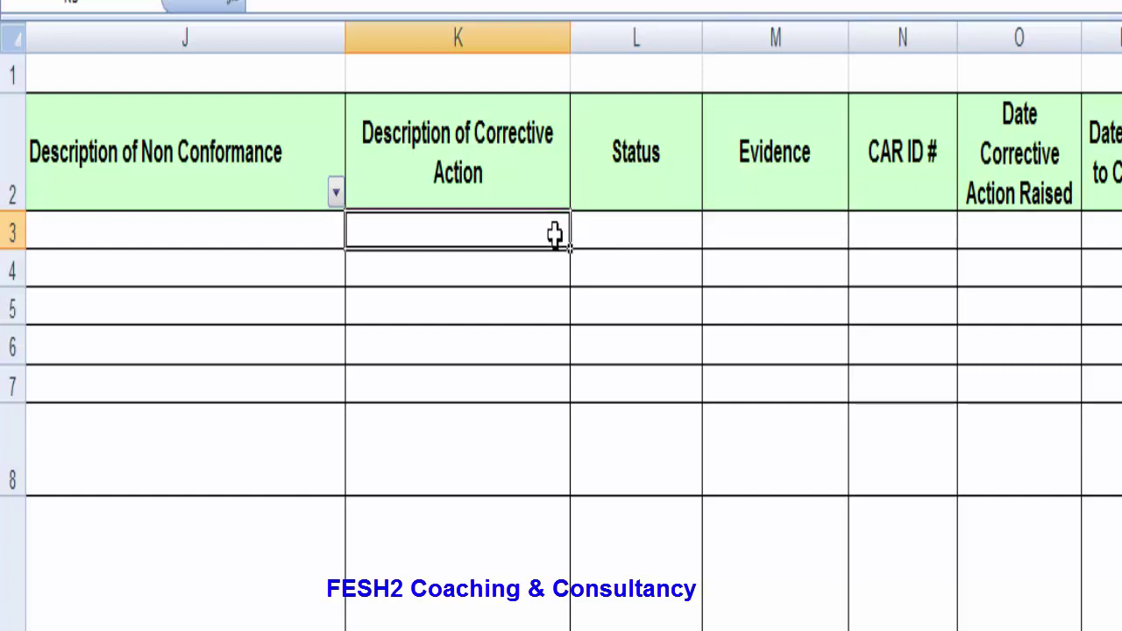
{"action": "left_click", "coordinate": [746, 235]}
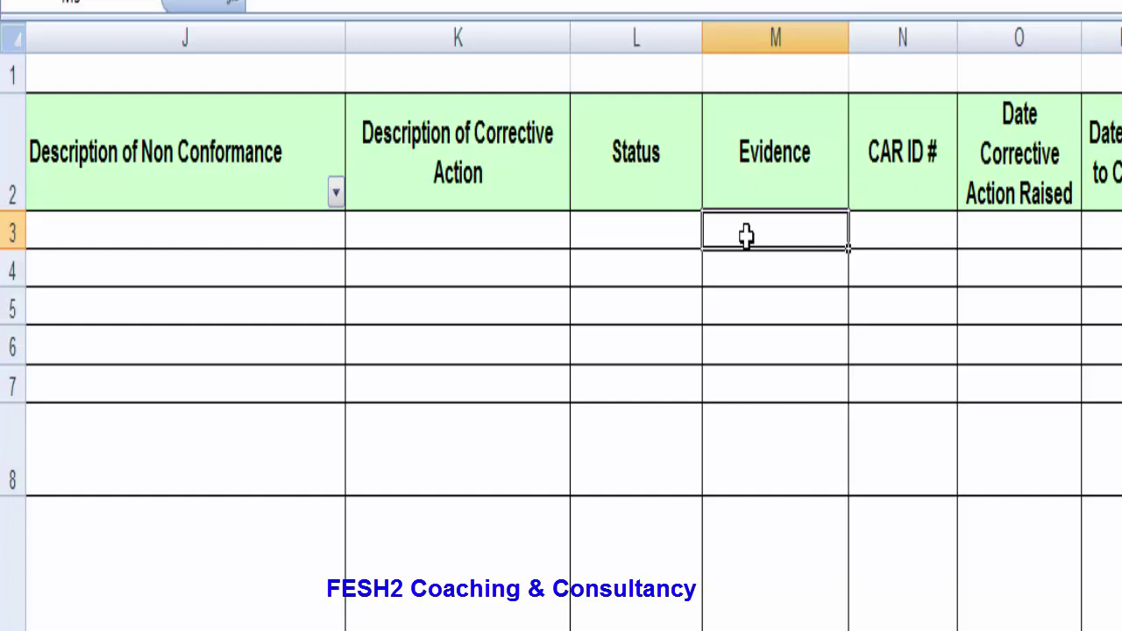
{"action": "left_click", "coordinate": [919, 231]}
{"action": "left_click", "coordinate": [56, 235]}
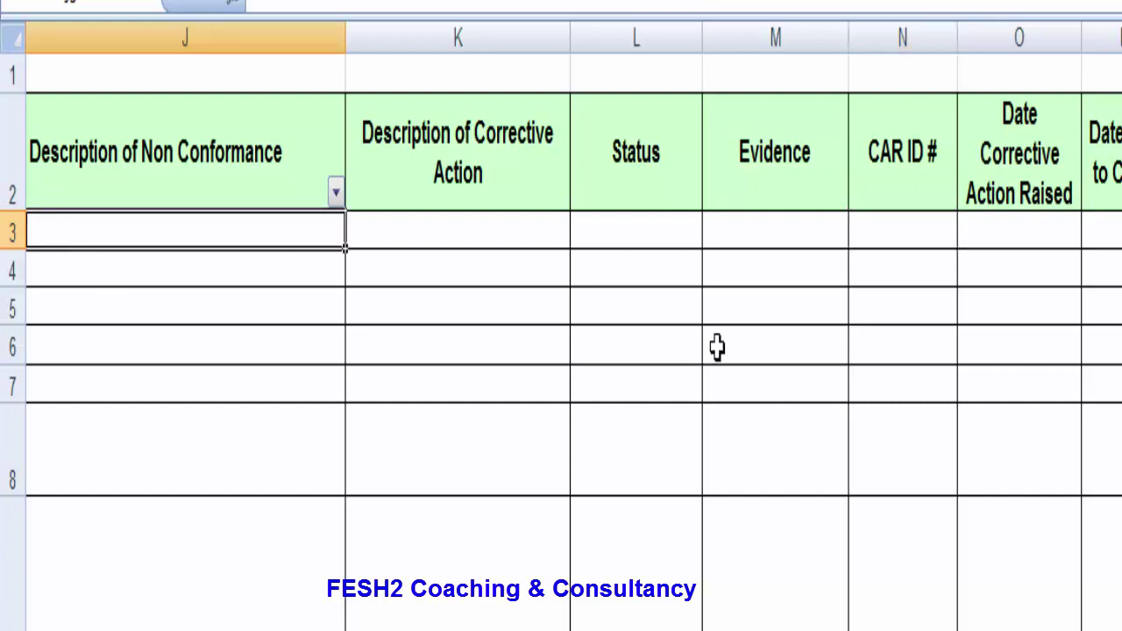
{"action": "left_click", "coordinate": [879, 231]}
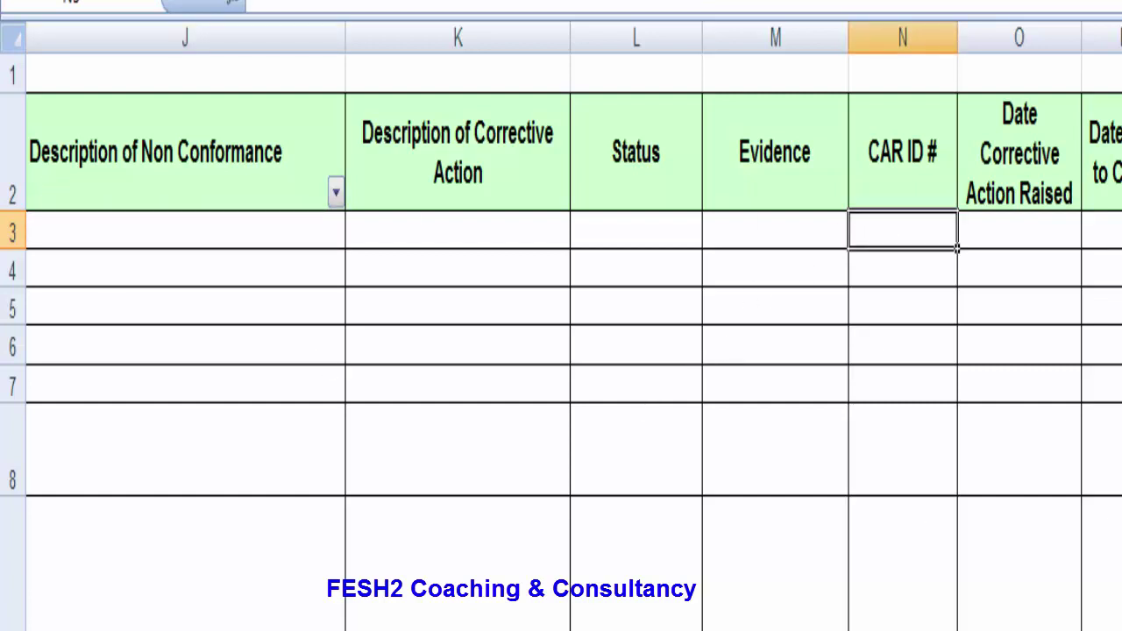
Examine the Date Corrective Action Raised column alongside the non-conformance and corrective action description headings.
{"action": "scroll", "coordinate": [517, 249], "scroll_direction": "right", "scroll_amount": 1}
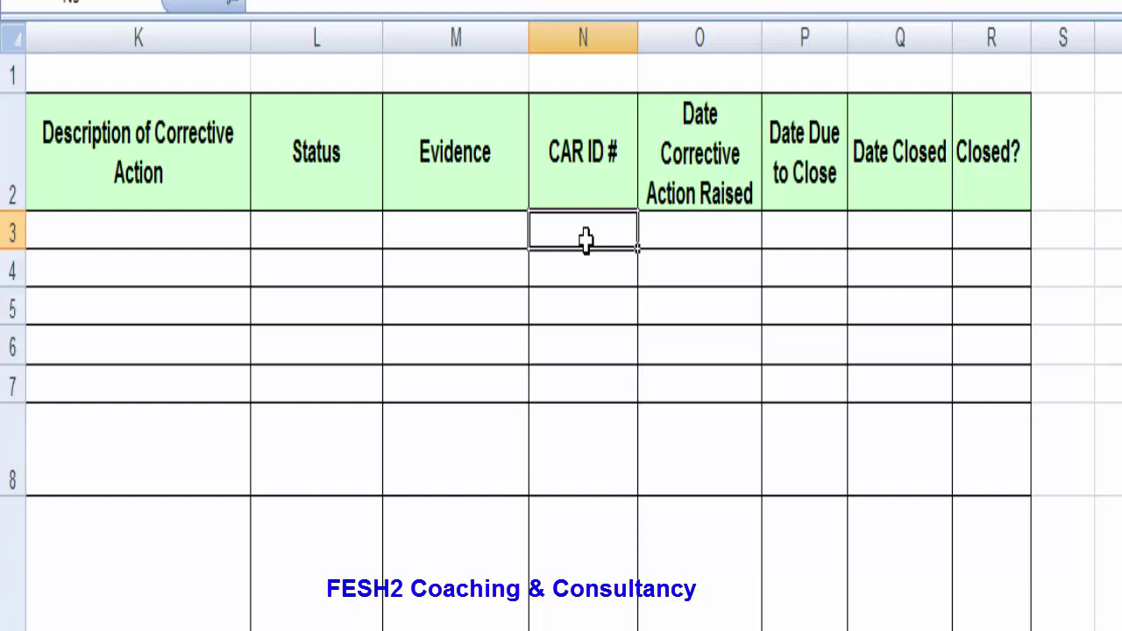
{"action": "left_click", "coordinate": [701, 156]}
{"action": "left_click", "coordinate": [694, 233]}
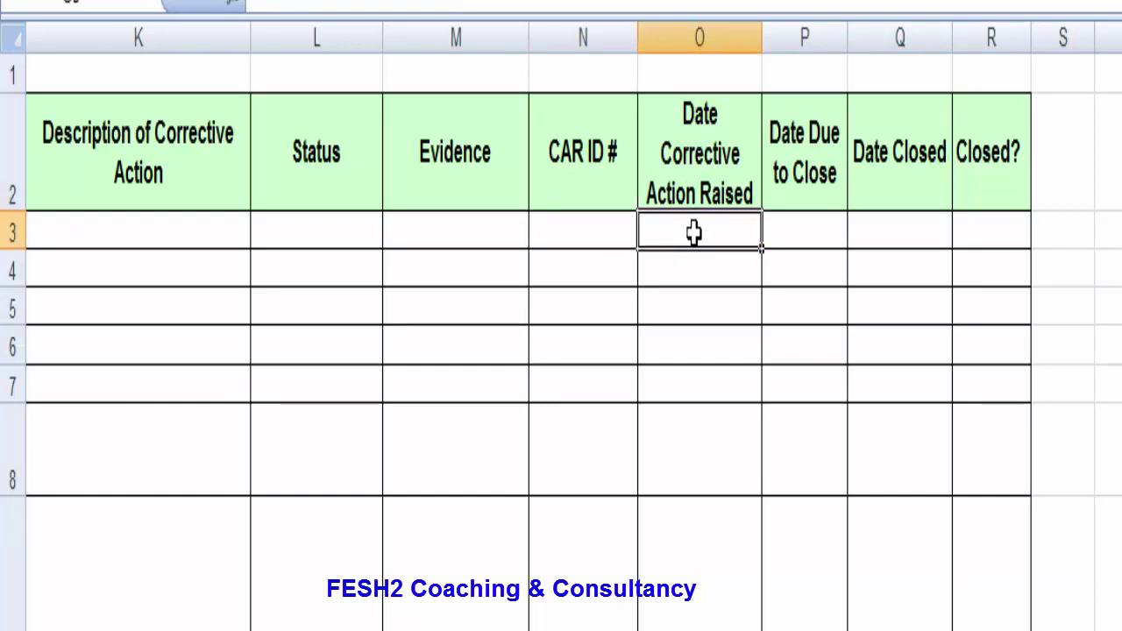
{"action": "scroll", "coordinate": [561, 351], "scroll_direction": "left", "scroll_amount": 2}
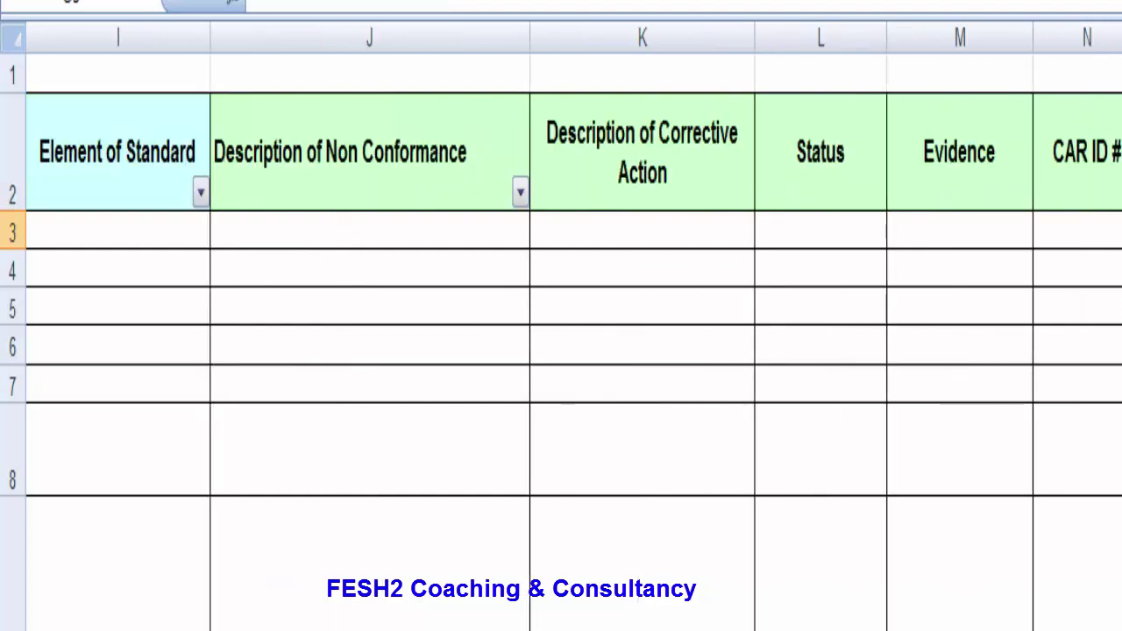
{"action": "left_click", "coordinate": [427, 185]}
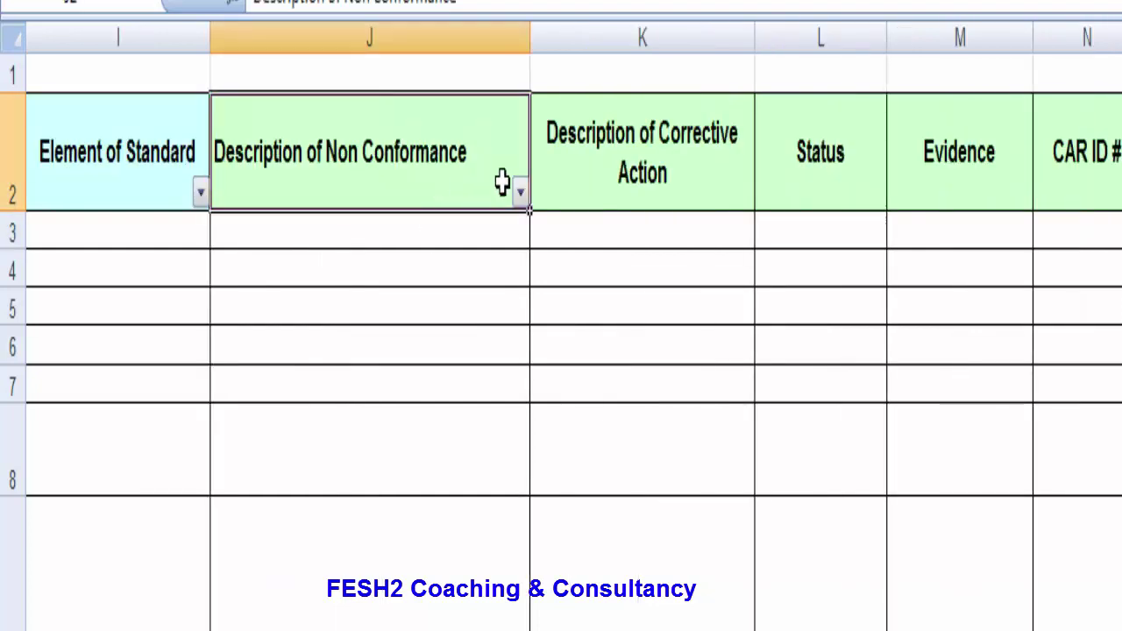
{"action": "left_click", "coordinate": [604, 166]}
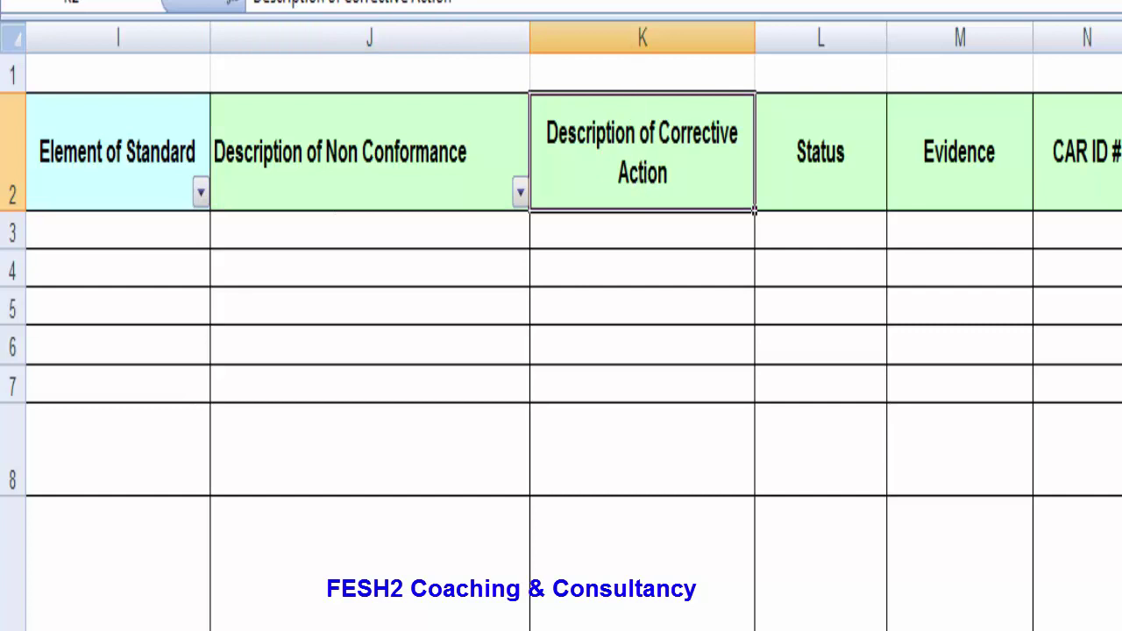
{"action": "scroll", "coordinate": [561, 350], "scroll_direction": "right", "scroll_amount": 1}
{"action": "left_click", "coordinate": [1017, 150]}
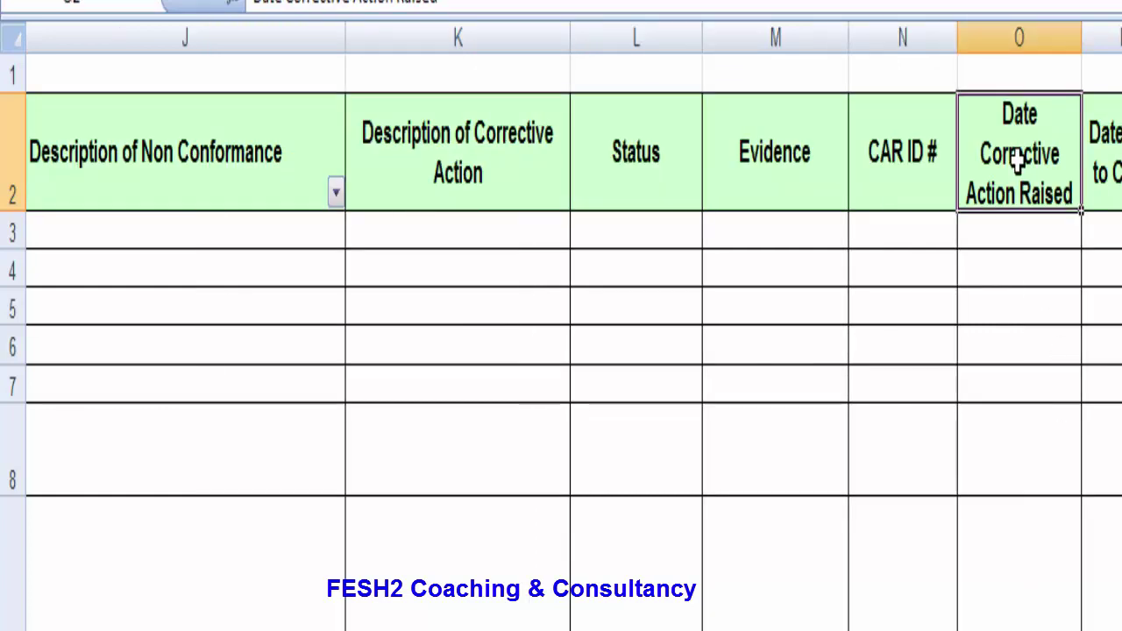
{"action": "left_click", "coordinate": [1013, 249]}
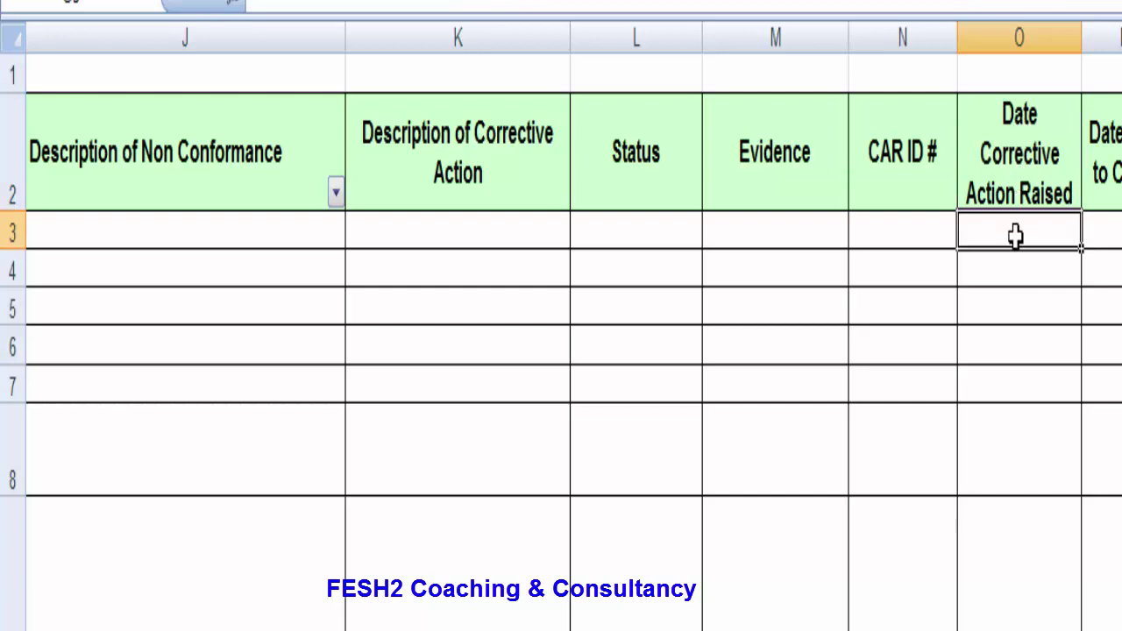
Compare the Date Due to Close cell in row 3 with Date Corrective Action Raised, ending on the Date Closed cell.
{"action": "left_click", "coordinate": [1109, 179]}
{"action": "left_click", "coordinate": [1116, 243]}
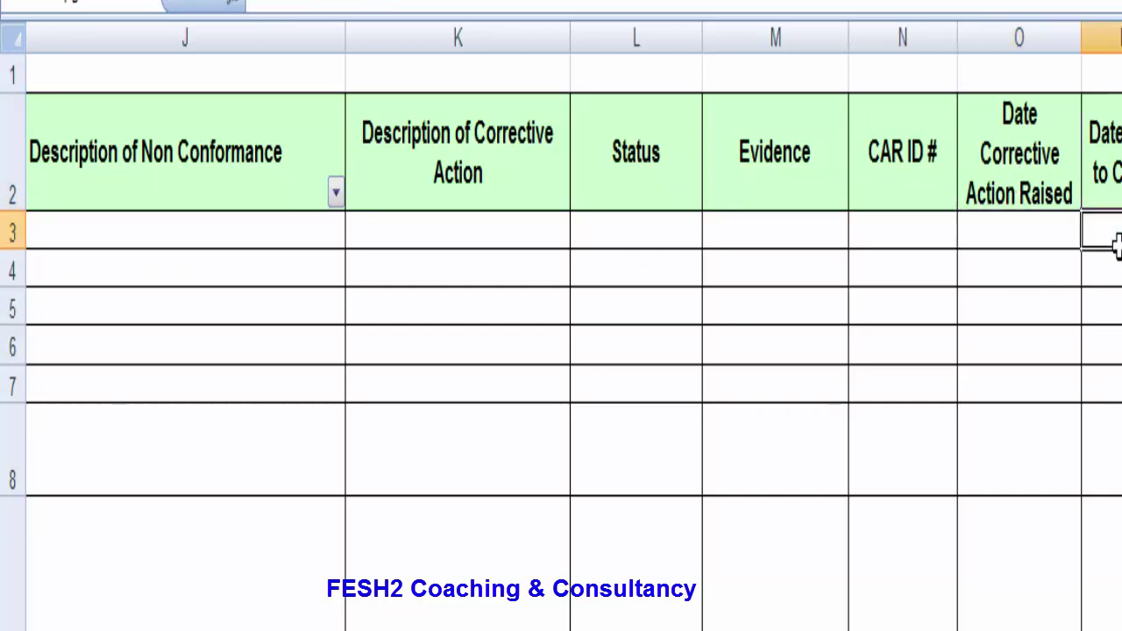
{"action": "left_click", "coordinate": [1115, 161]}
{"action": "left_click", "coordinate": [1116, 231]}
{"action": "left_click", "coordinate": [1017, 230]}
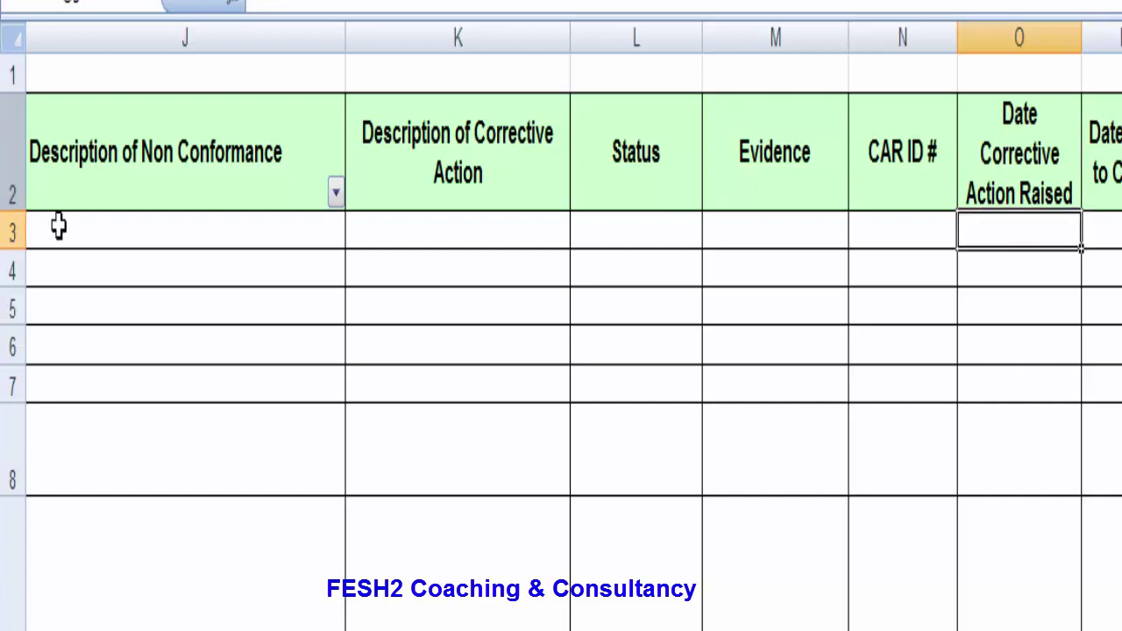
{"action": "left_click", "coordinate": [112, 228]}
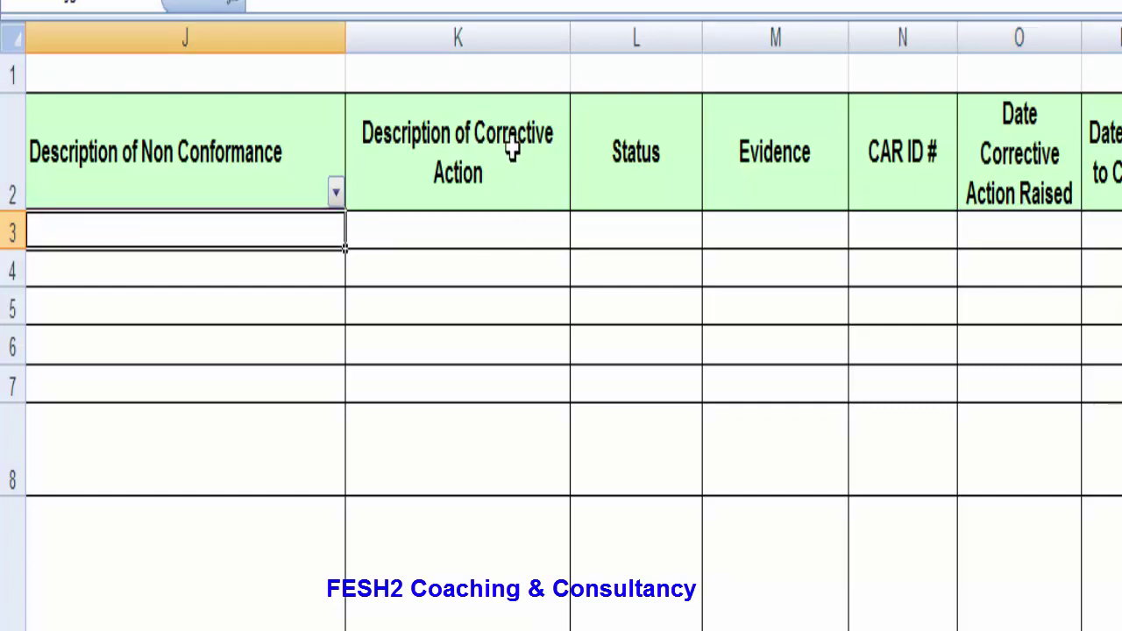
{"action": "left_click", "coordinate": [987, 229]}
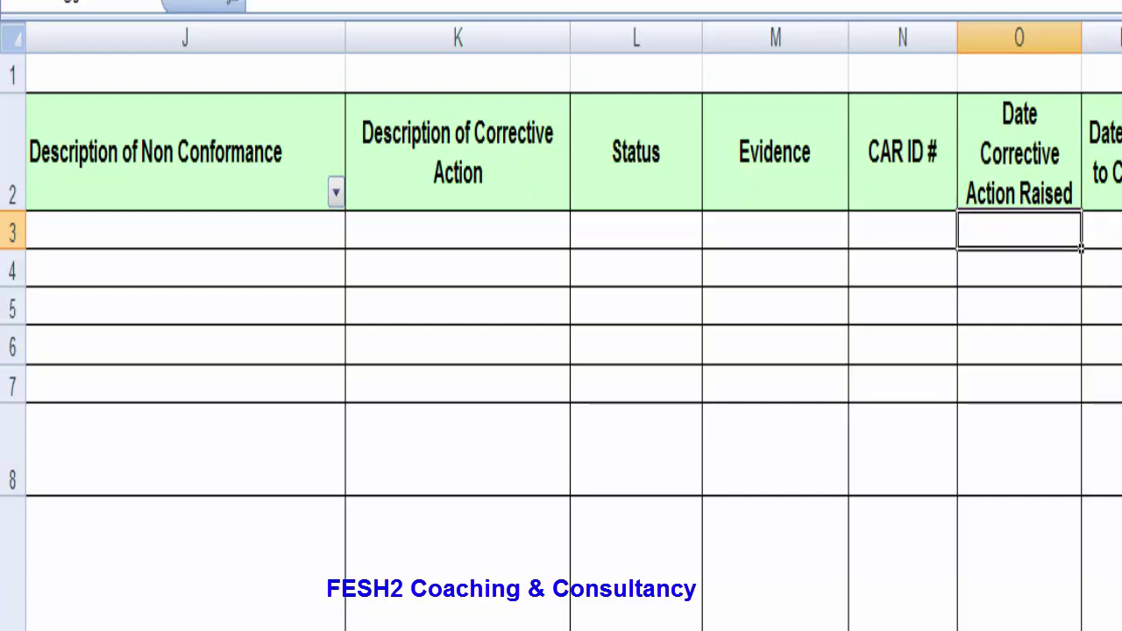
{"action": "left_click", "coordinate": [1107, 230]}
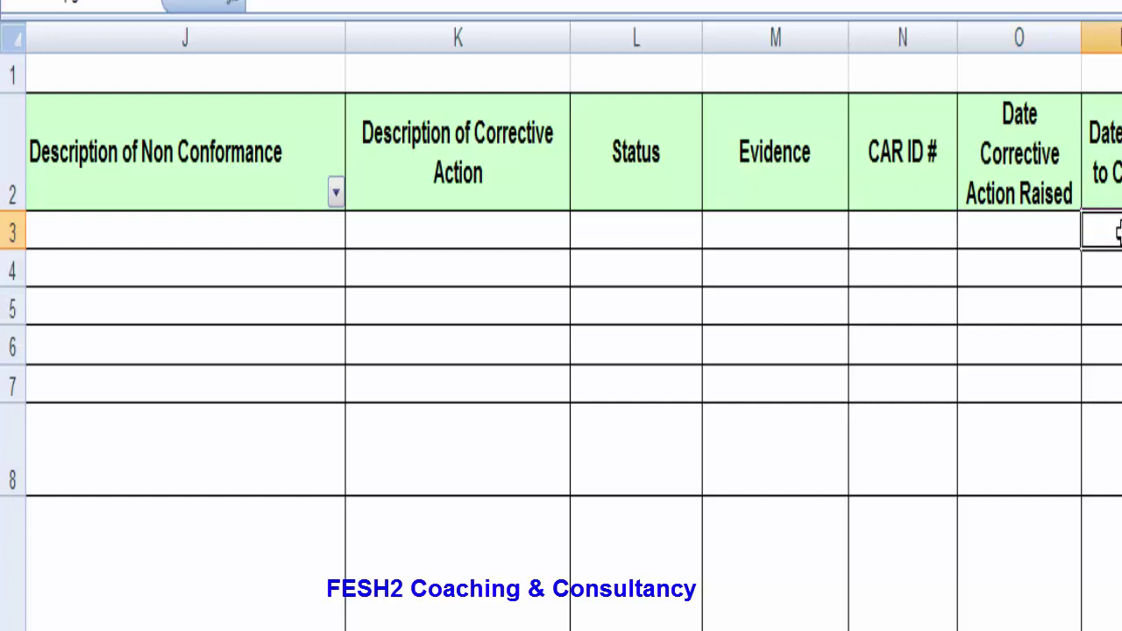
{"action": "left_click", "coordinate": [1014, 239]}
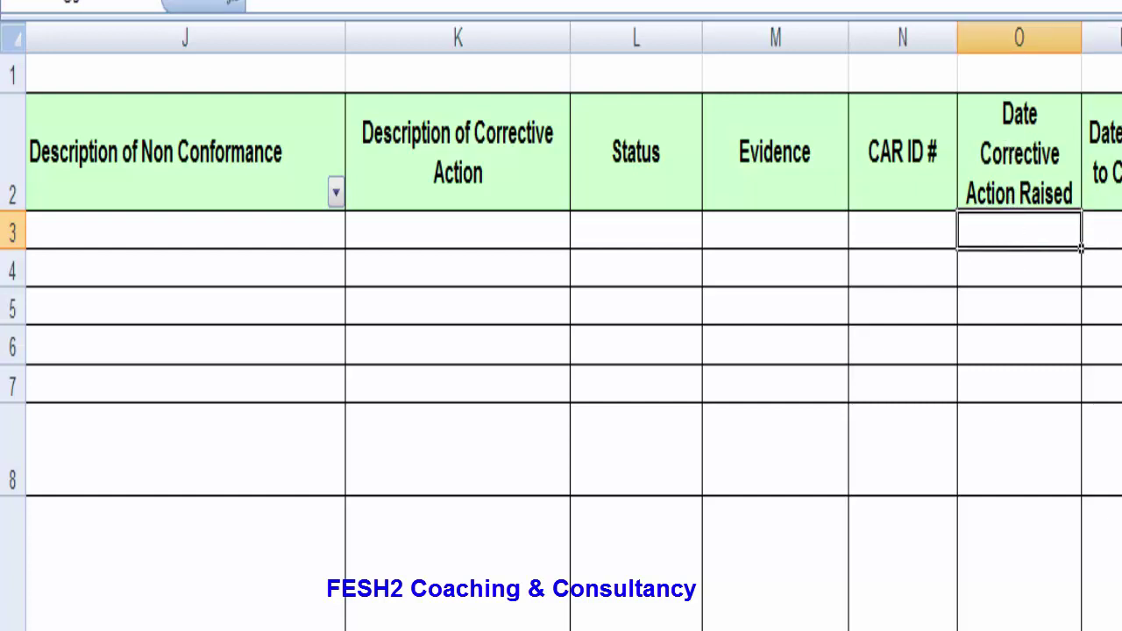
{"action": "left_click", "coordinate": [1119, 230]}
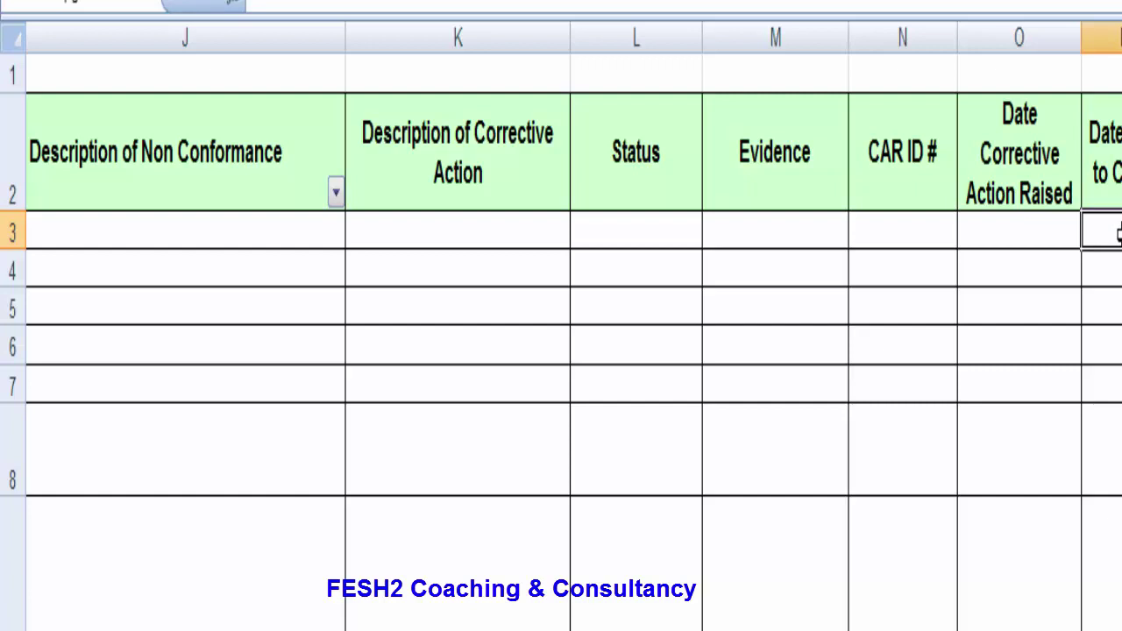
{"action": "key", "text": "Tab"}
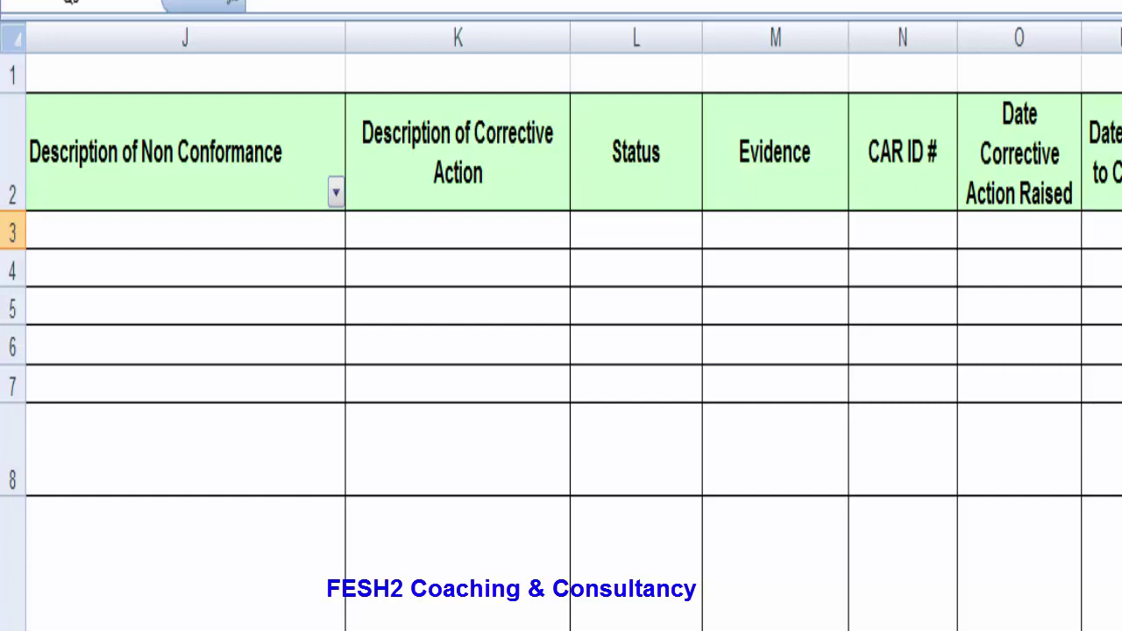
Examine the Closed? column, checking its heading in row 2 against the entry cell in row 3.
{"action": "key", "text": "Up"}
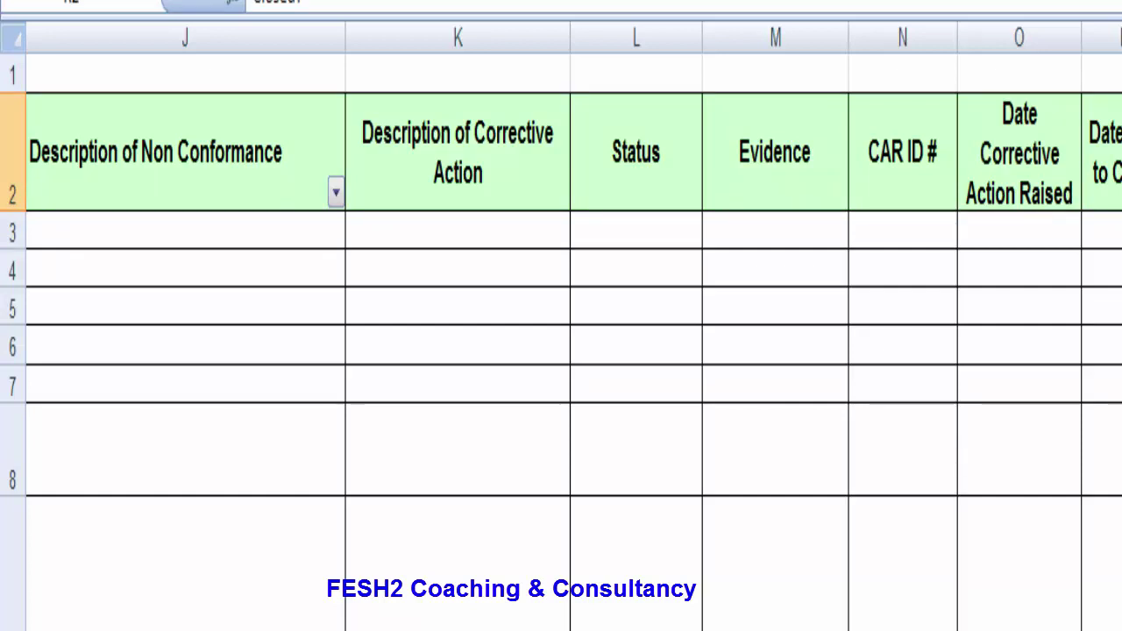
{"action": "key", "text": "Down"}
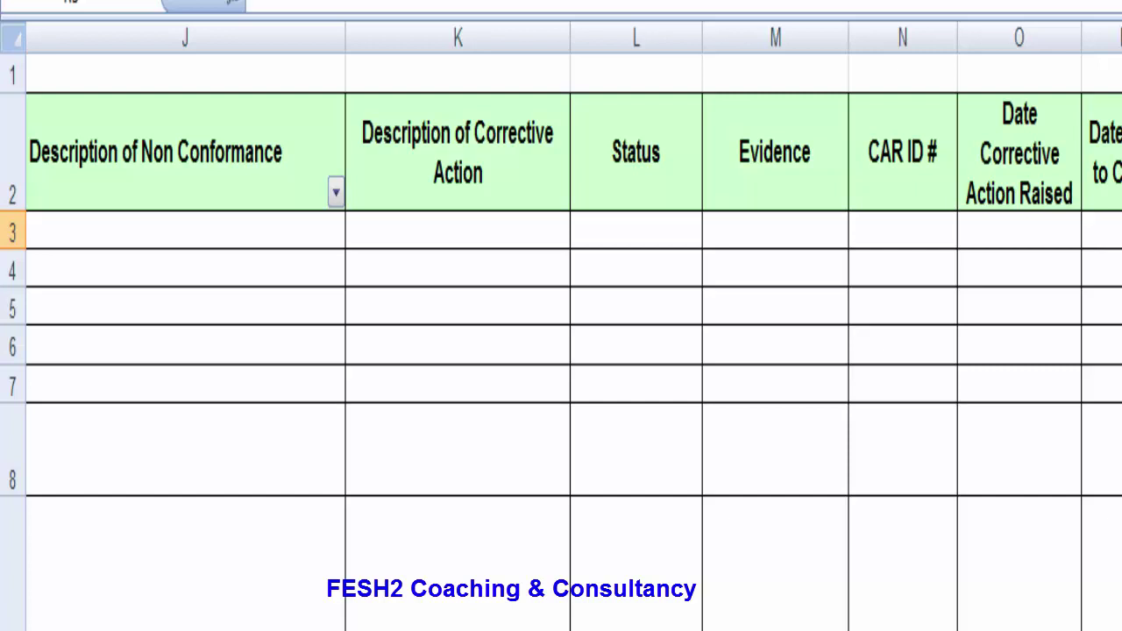
{"action": "left_click", "coordinate": [458, 152]}
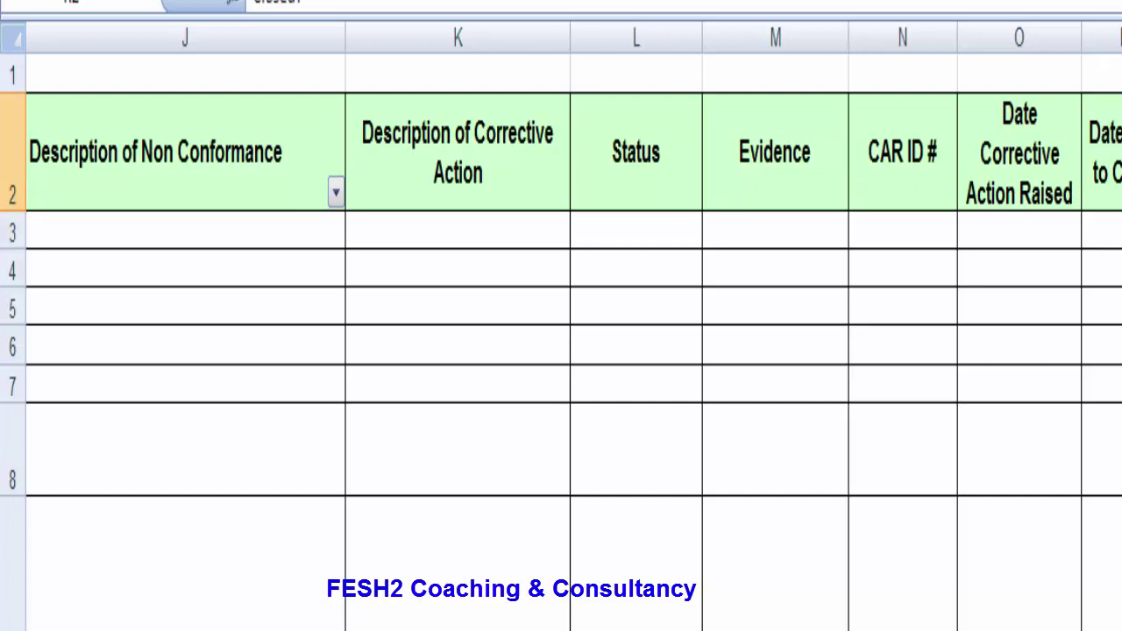
{"action": "left_click", "coordinate": [457, 230]}
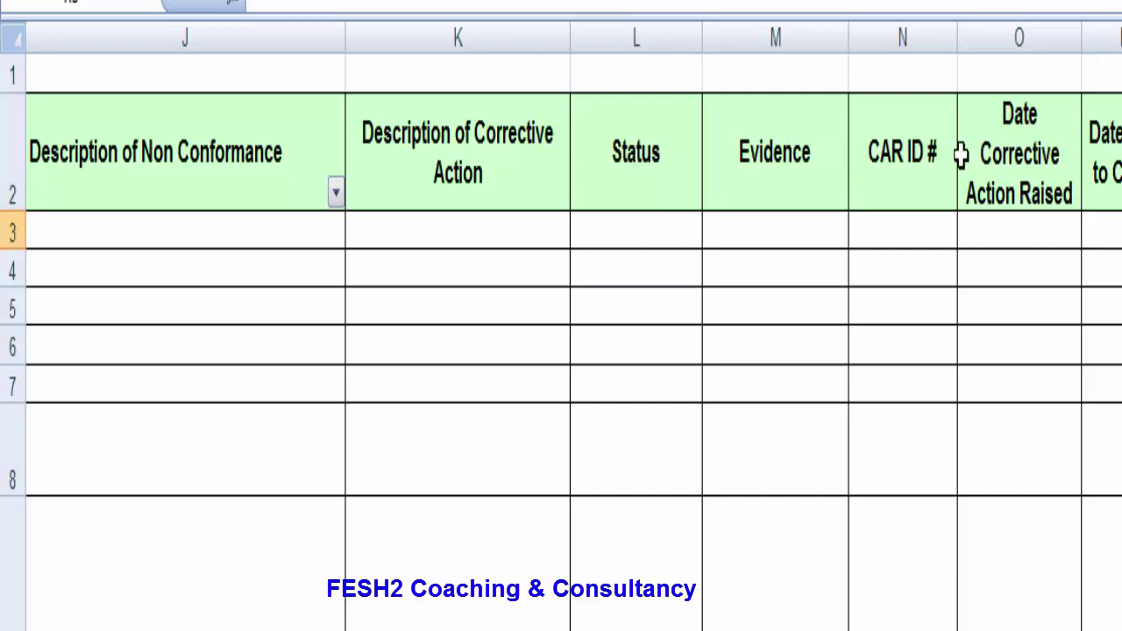
{"action": "left_click", "coordinate": [185, 230]}
Review the full width of the tracker, from the Site column through to the Closed? column, at overview and close-up scale.
{"action": "scroll", "coordinate": [562, 351], "scroll_direction": "left", "scroll_amount": 9}
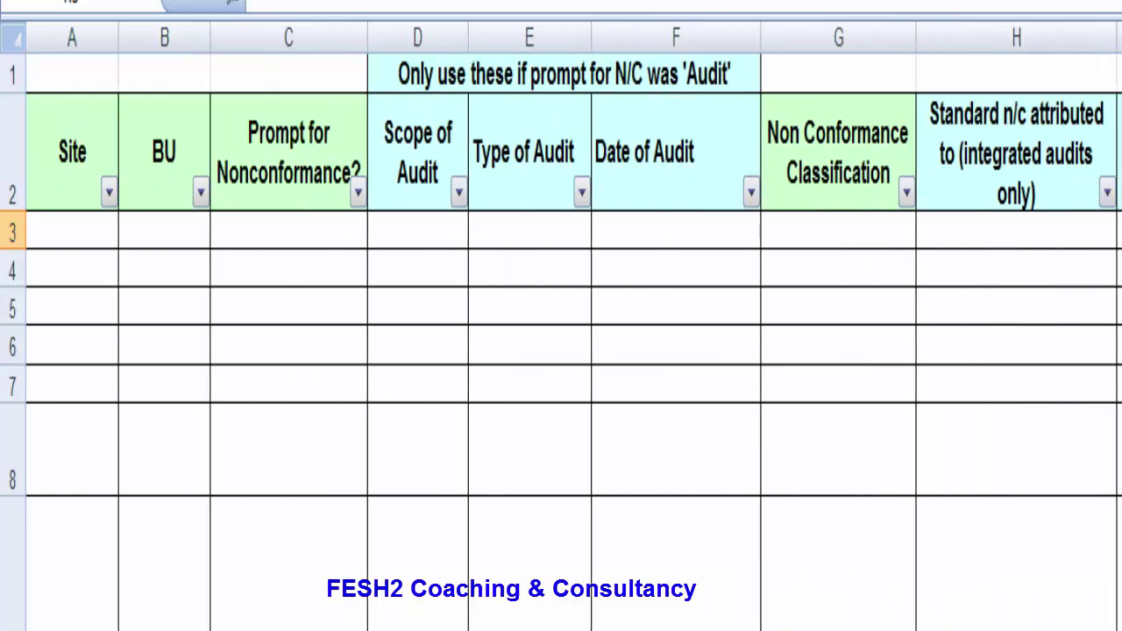
{"action": "scroll", "coordinate": [561, 351], "scroll_direction": "down", "scroll_amount": 1}
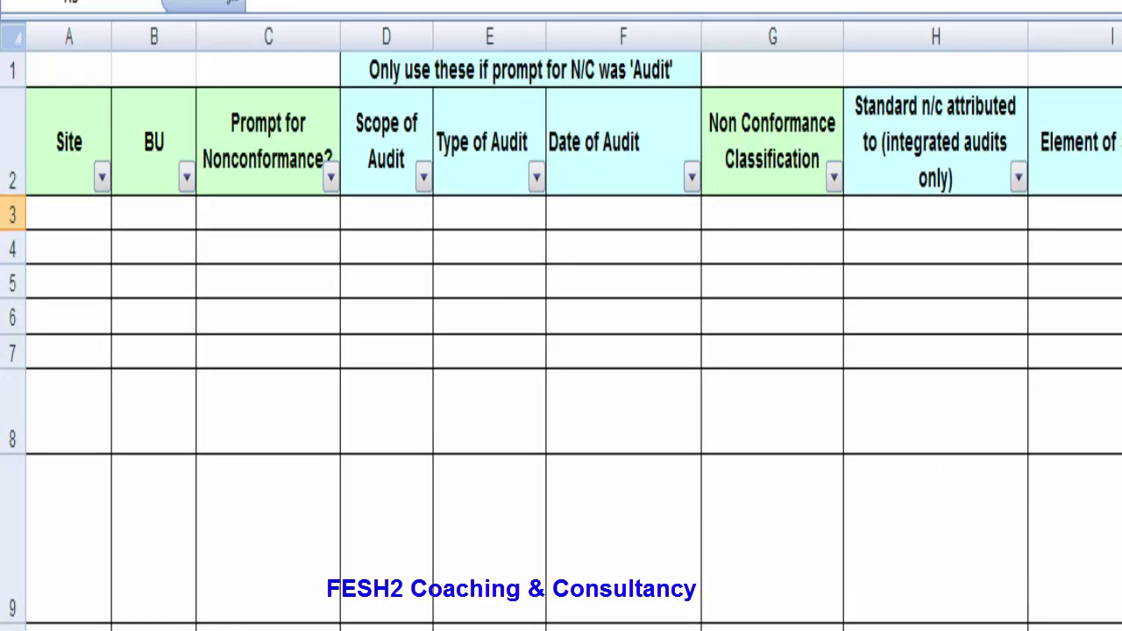
{"action": "scroll", "coordinate": [561, 351], "scroll_direction": "down", "scroll_amount": 2}
{"action": "scroll", "coordinate": [561, 351], "scroll_direction": "down", "scroll_amount": 3}
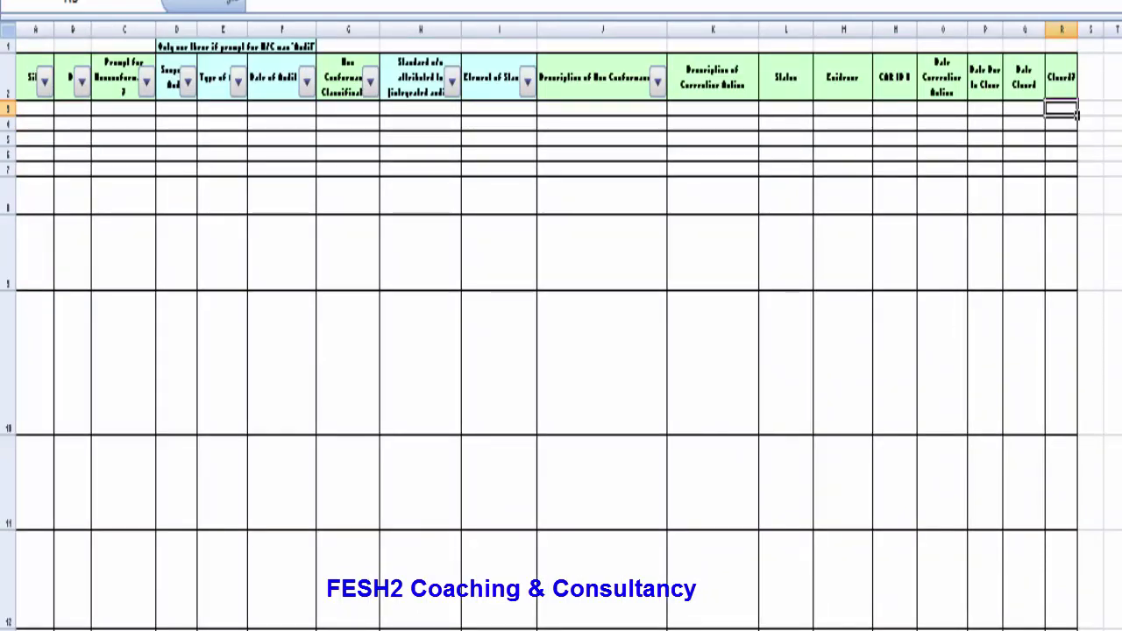
{"action": "scroll", "coordinate": [561, 351], "scroll_direction": "up", "scroll_amount": 3}
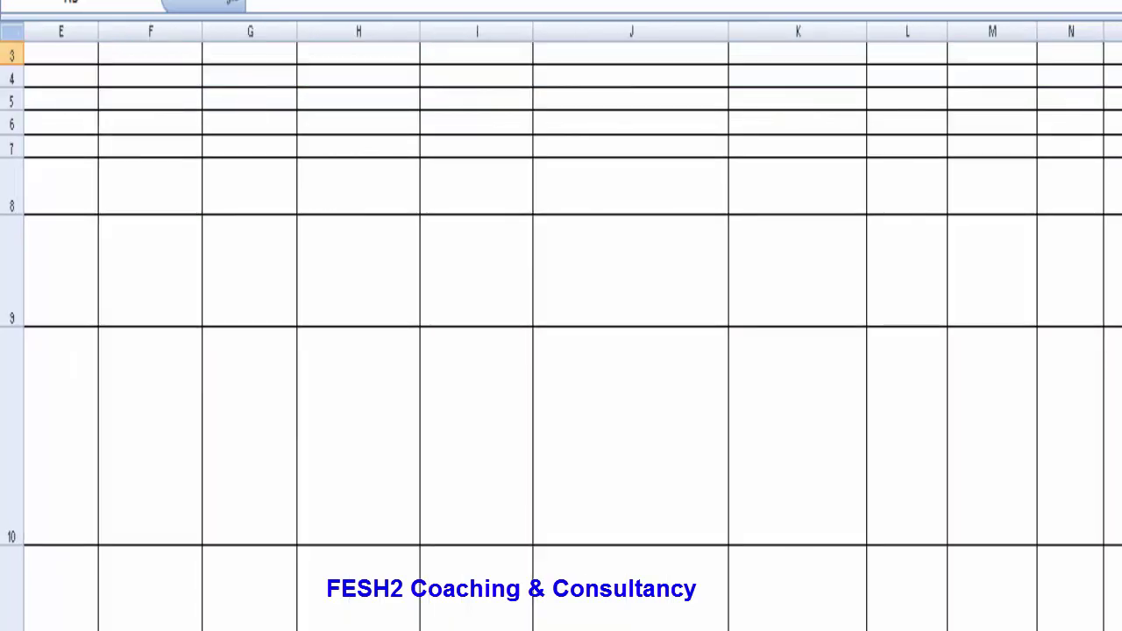
{"action": "scroll", "coordinate": [561, 351], "scroll_direction": "up", "scroll_amount": 1}
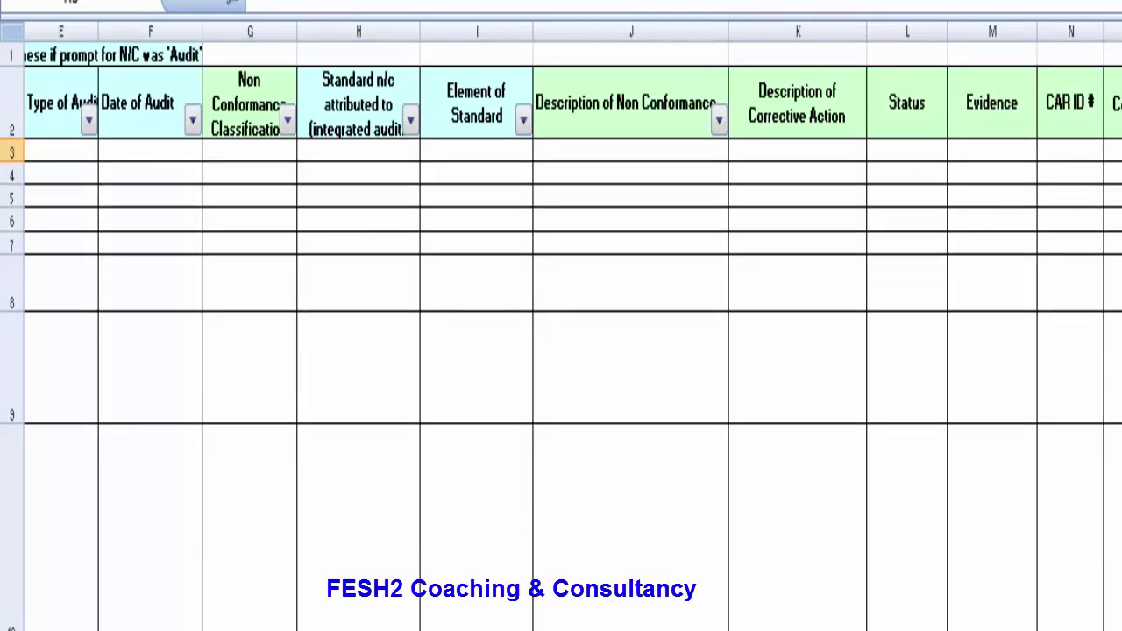
{"action": "scroll", "coordinate": [561, 351], "scroll_direction": "down", "scroll_amount": 2}
{"action": "scroll", "coordinate": [561, 351], "scroll_direction": "up", "scroll_amount": 3}
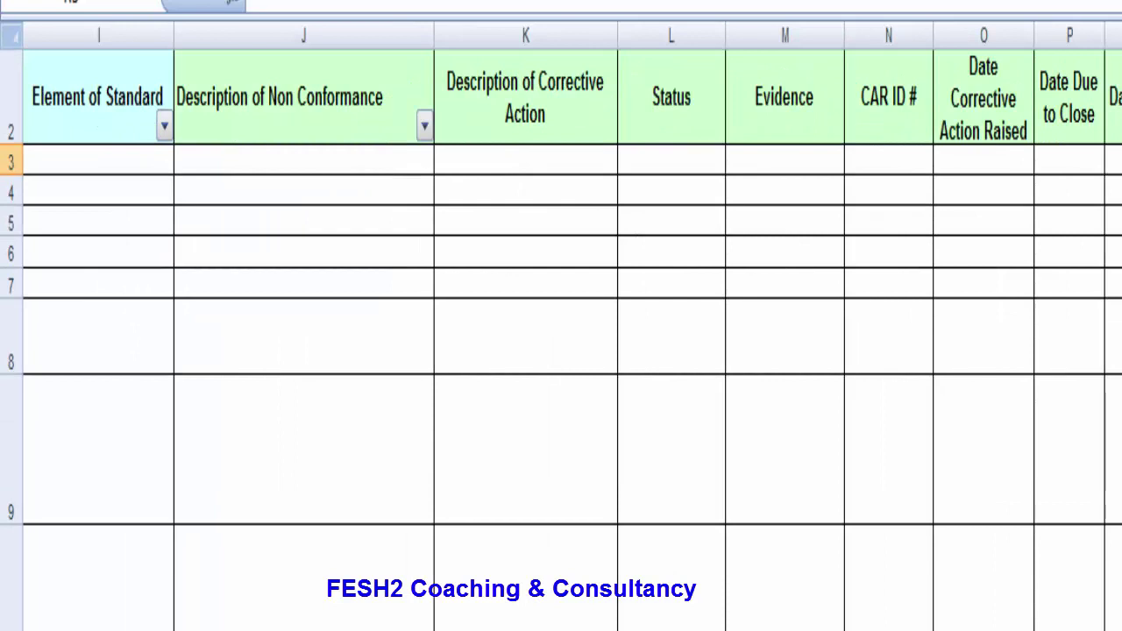
{"action": "scroll", "coordinate": [561, 350], "scroll_direction": "down", "scroll_amount": 1}
{"action": "scroll", "coordinate": [562, 351], "scroll_direction": "right", "scroll_amount": 3}
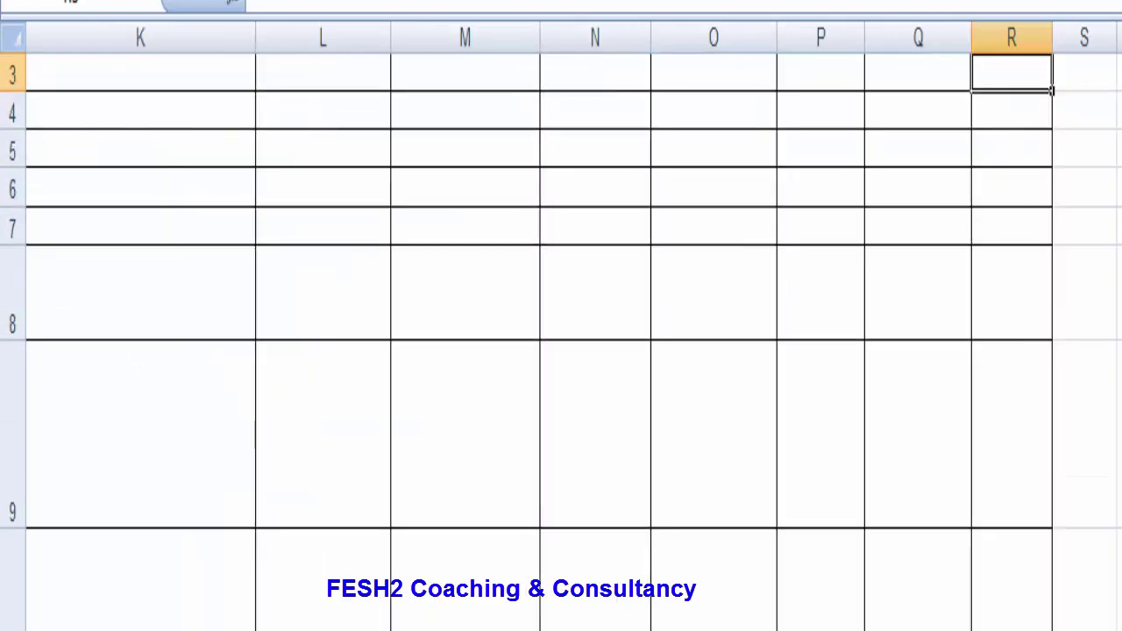
Return to the first columns of the tracker and select the Prompt for Nonconformance? heading.
{"action": "scroll", "coordinate": [561, 351], "scroll_direction": "left", "scroll_amount": 9}
{"action": "scroll", "coordinate": [947, 514], "scroll_direction": "left", "scroll_amount": 1}
{"action": "scroll", "coordinate": [947, 513], "scroll_direction": "up", "scroll_amount": 1}
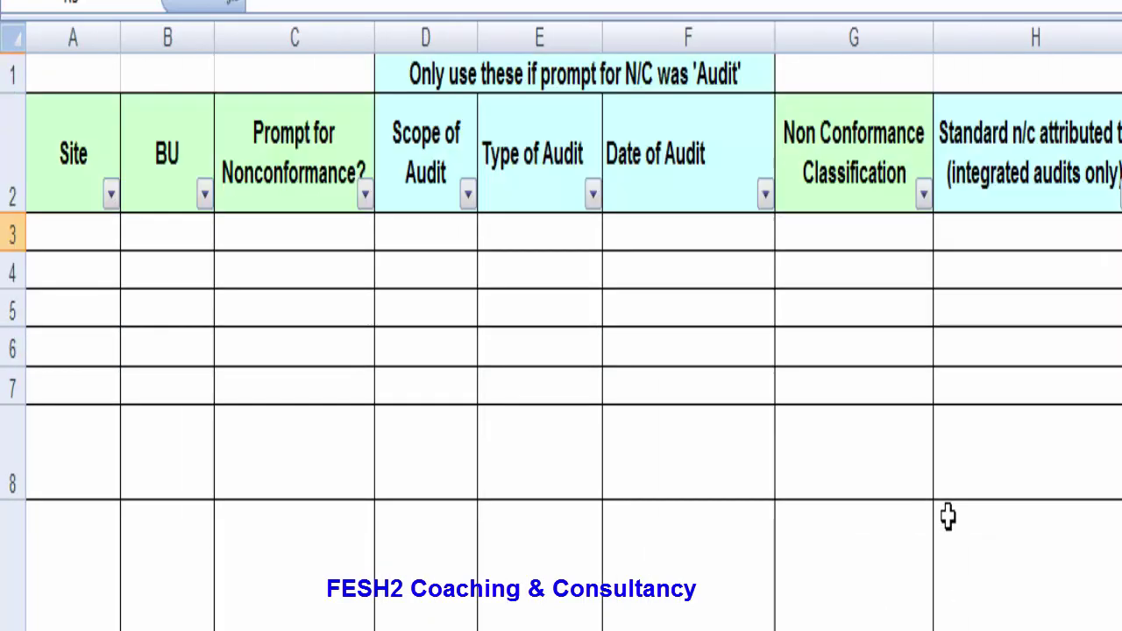
{"action": "left_click", "coordinate": [251, 140]}
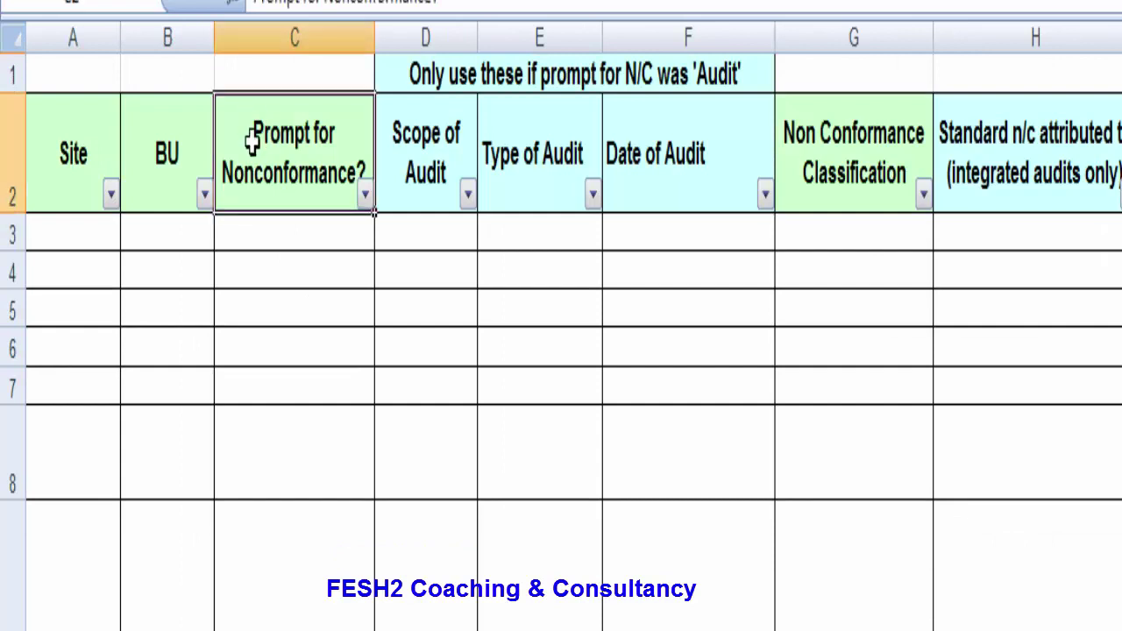